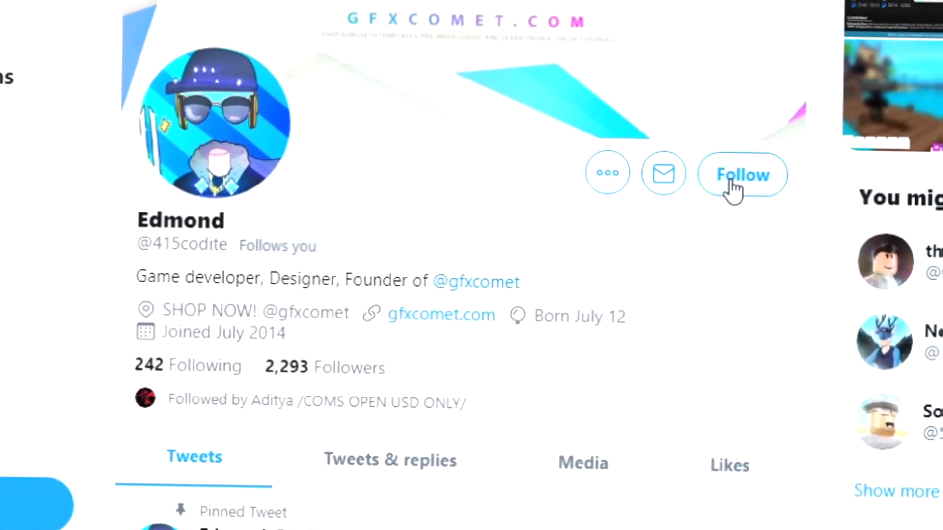
Step: Follow the GFX Comet founder's profile and the GFX COMET profile, turning on notifications for both
click(731, 183)
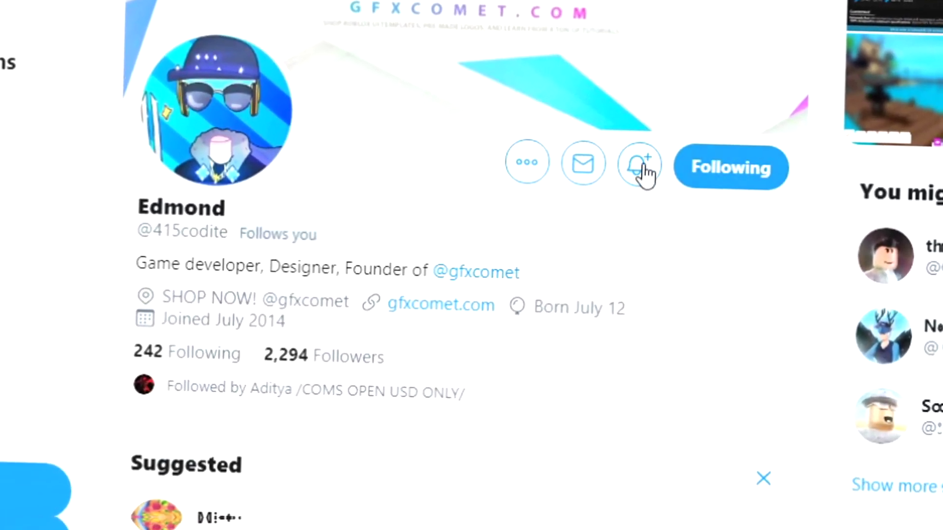
click(640, 169)
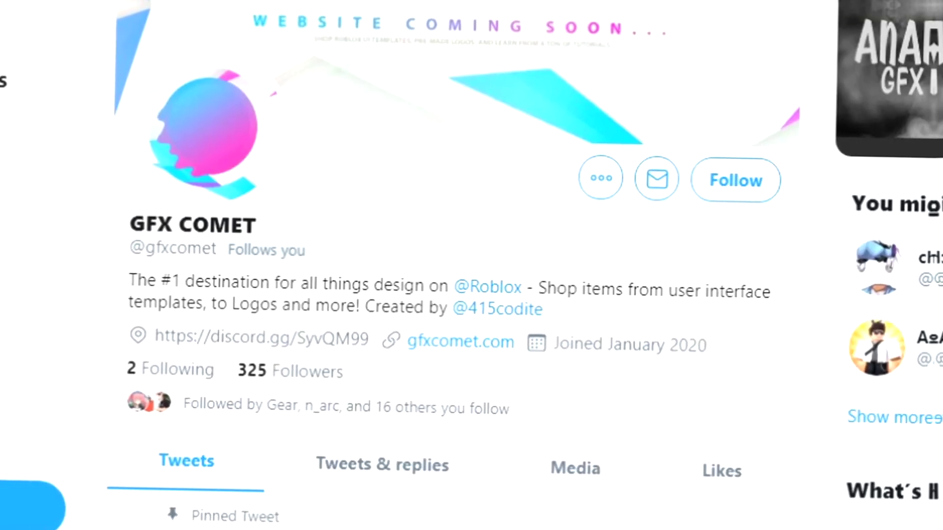
click(737, 180)
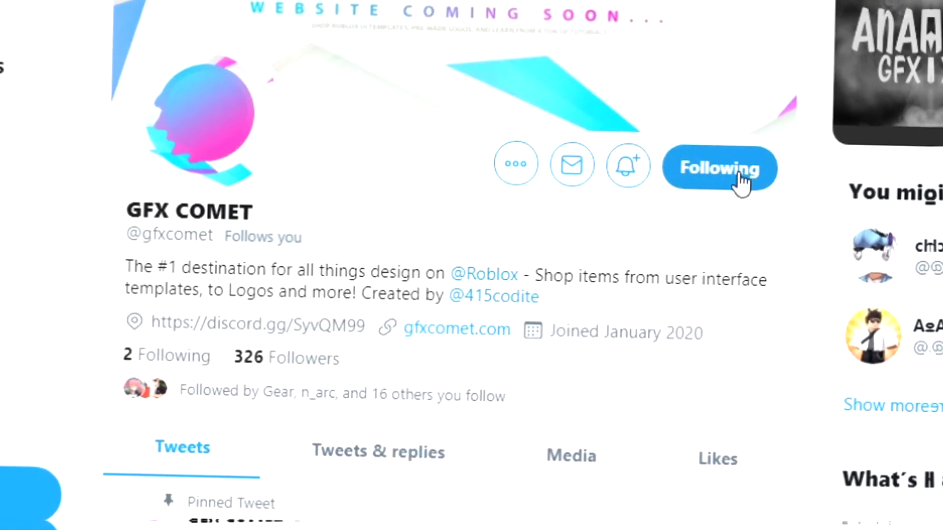
click(629, 171)
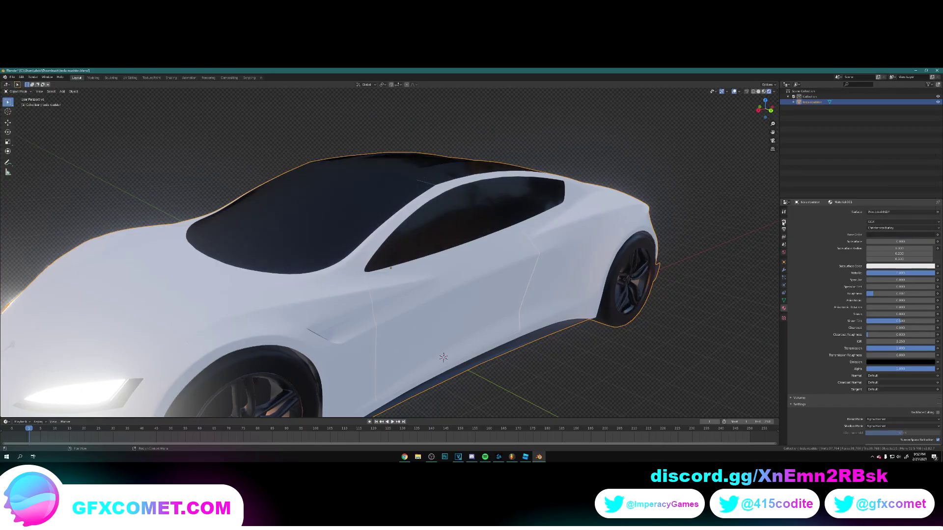
Step: Enable Refraction within the scene's Screen Space Reflections render settings
click(783, 222)
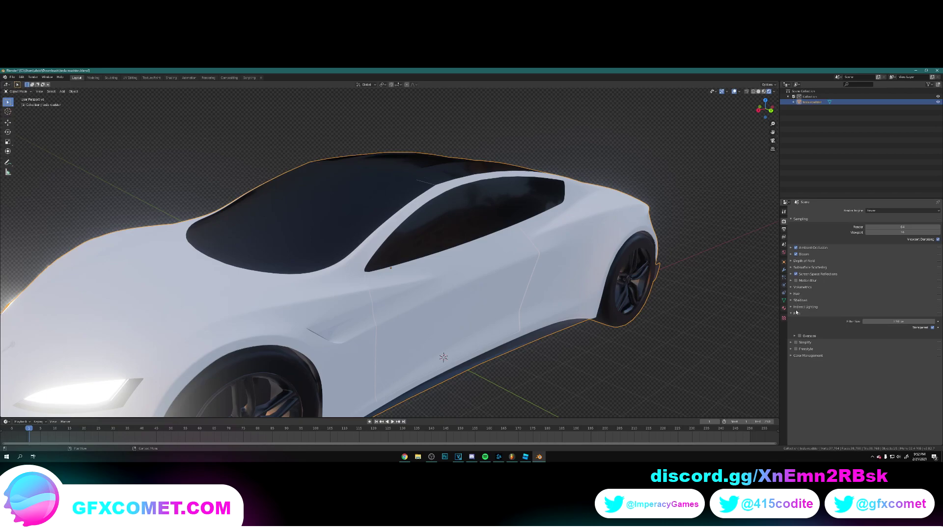
click(806, 275)
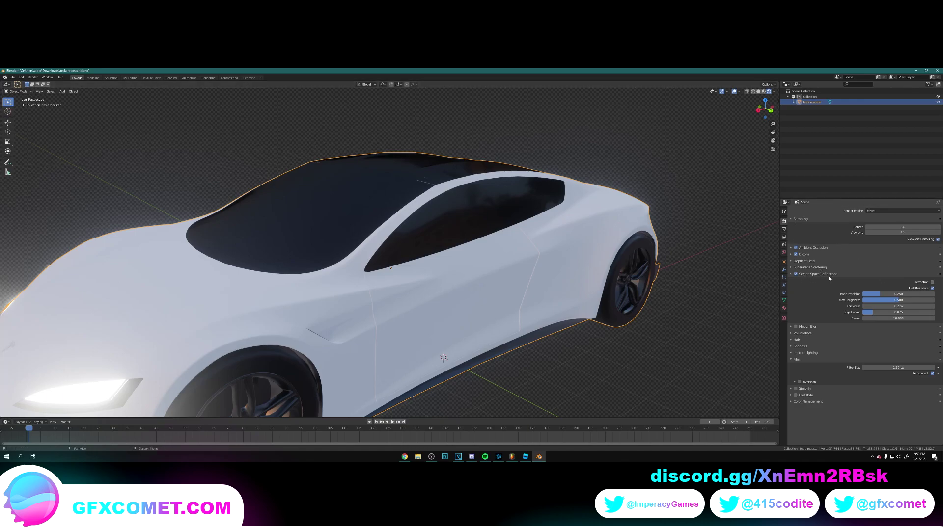
click(932, 282)
middle_drag(619, 245, 549, 282)
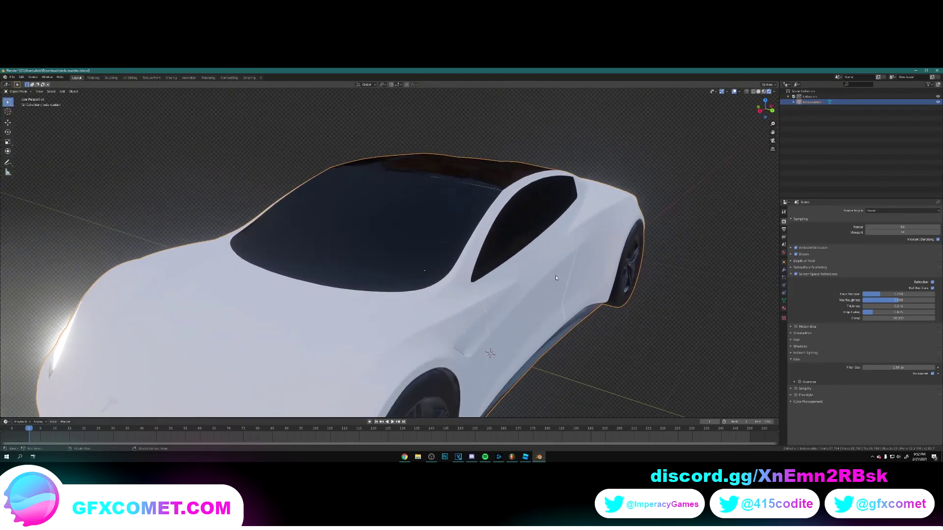
Step: Set both the blend mode and the shadow mode of the car's window glass material to Alpha Clip
click(785, 309)
scroll(837, 346, down, 3)
click(874, 387)
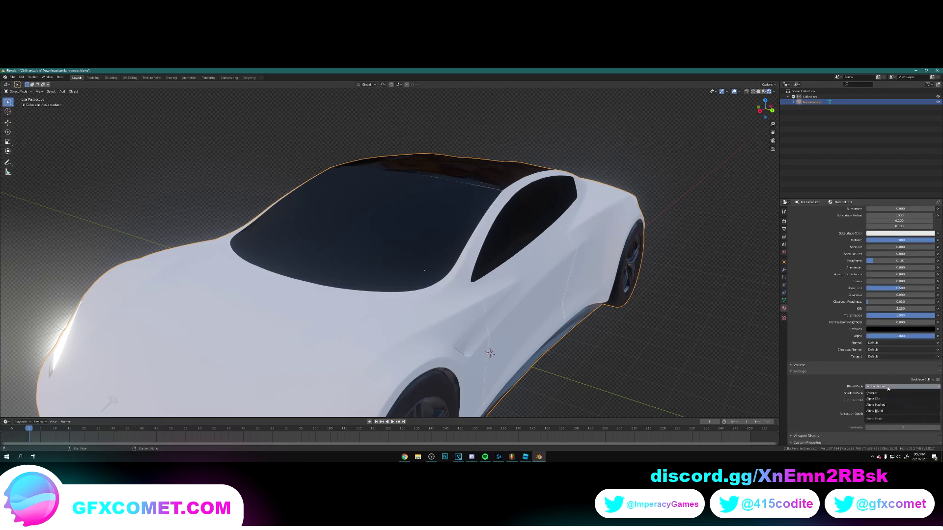
click(889, 401)
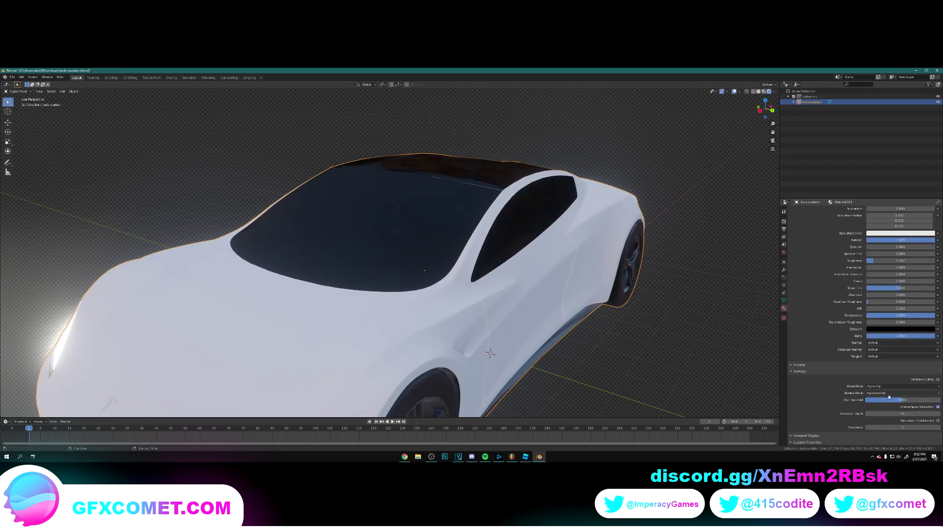
middle_drag(712, 324, 758, 336)
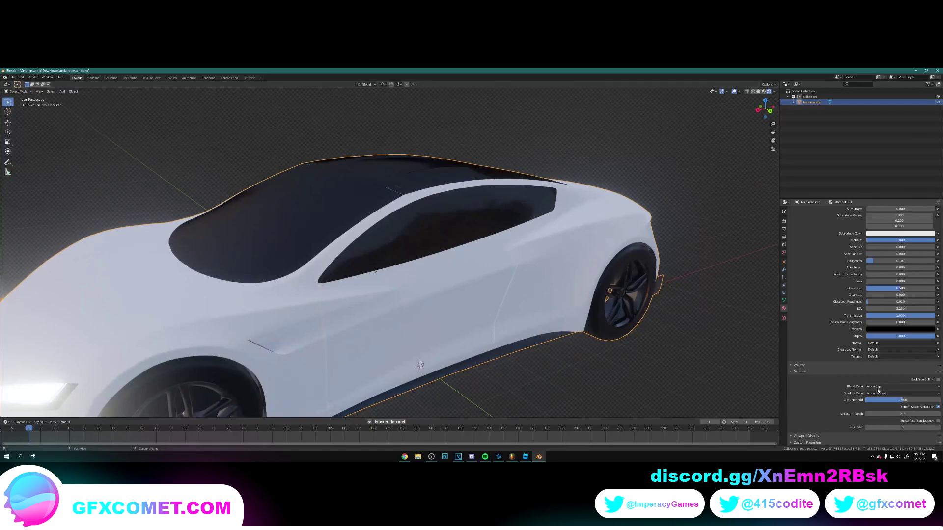
click(879, 412)
mouse_move(570, 314)
middle_down()
mouse_move(597, 323)
mouse_move(582, 323)
middle_up()
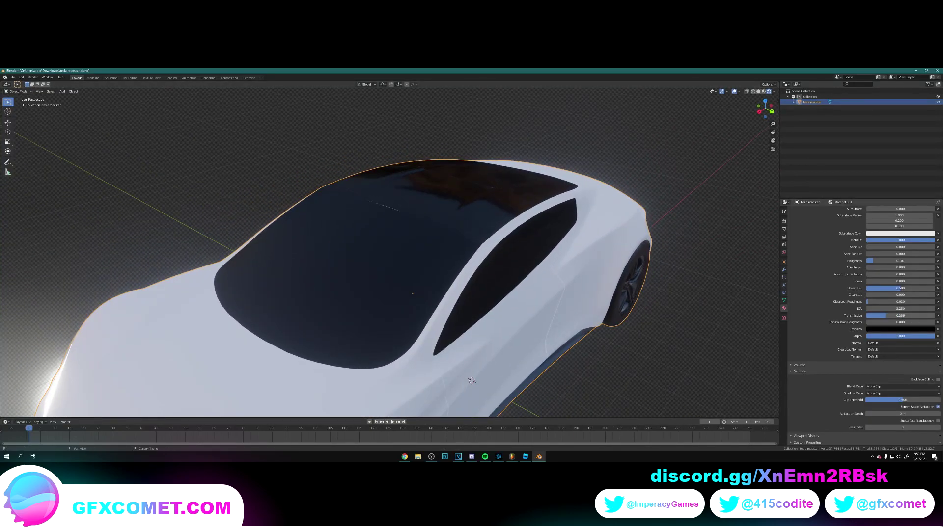
Step: Set the window glass material's transmission and metallic to 1.000 and its roughness to about 0.35
drag(884, 316, 923, 315)
scroll(820, 281, up, 3)
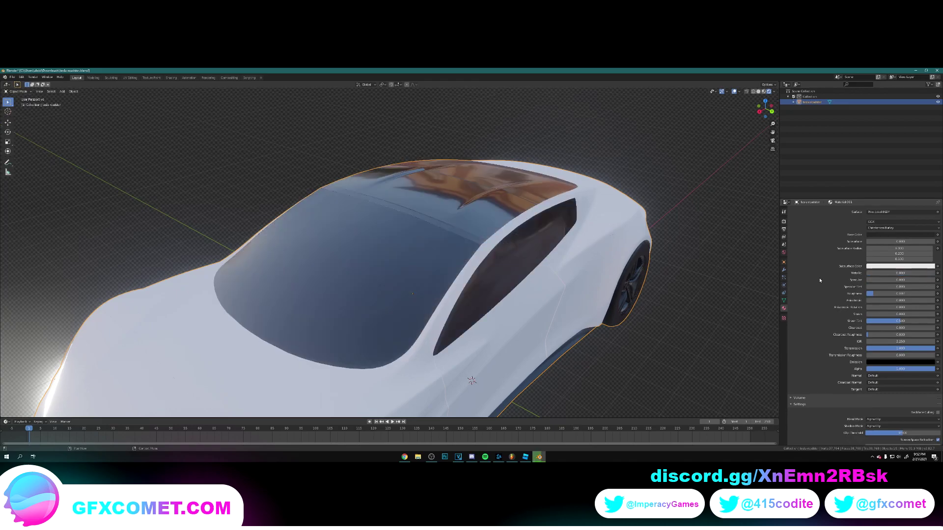
middle_drag(644, 294, 655, 276)
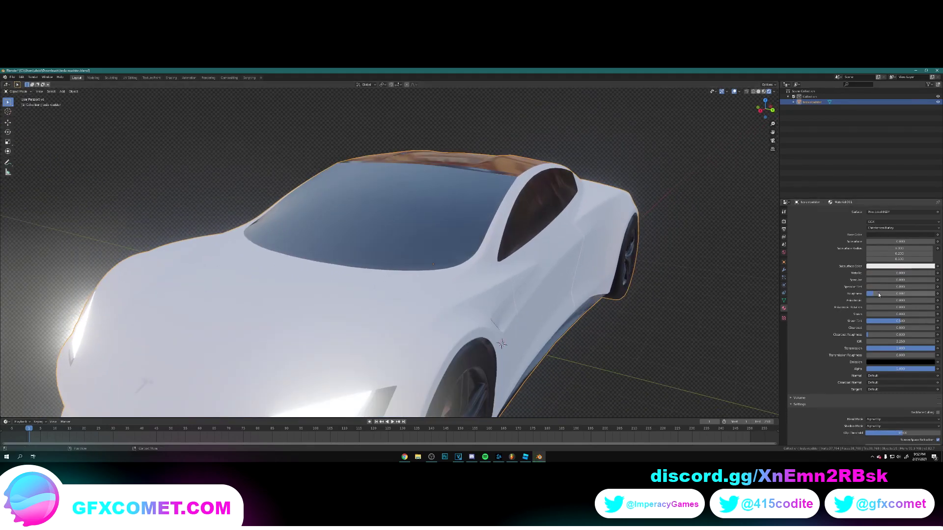
mouse_move(879, 295)
mouse_down()
mouse_move(927, 294)
mouse_move(872, 293)
mouse_move(896, 293)
mouse_up()
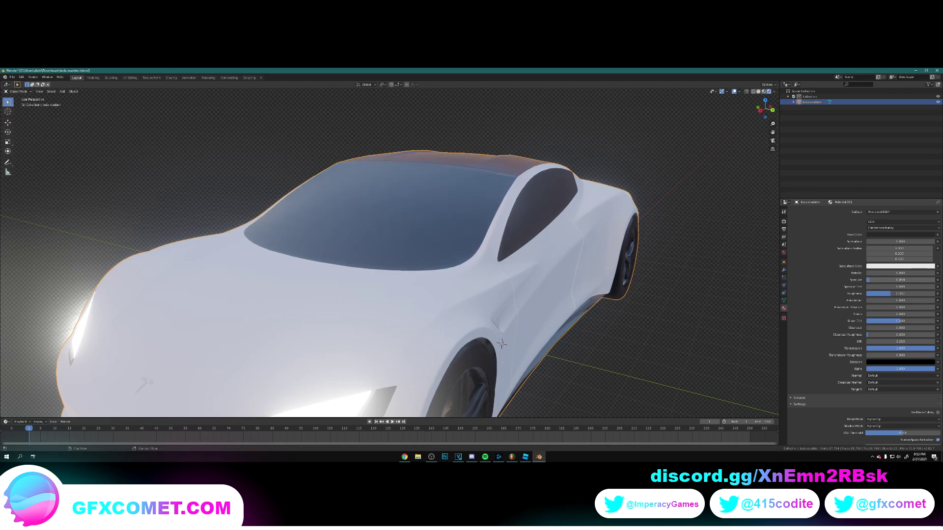
drag(896, 274, 933, 274)
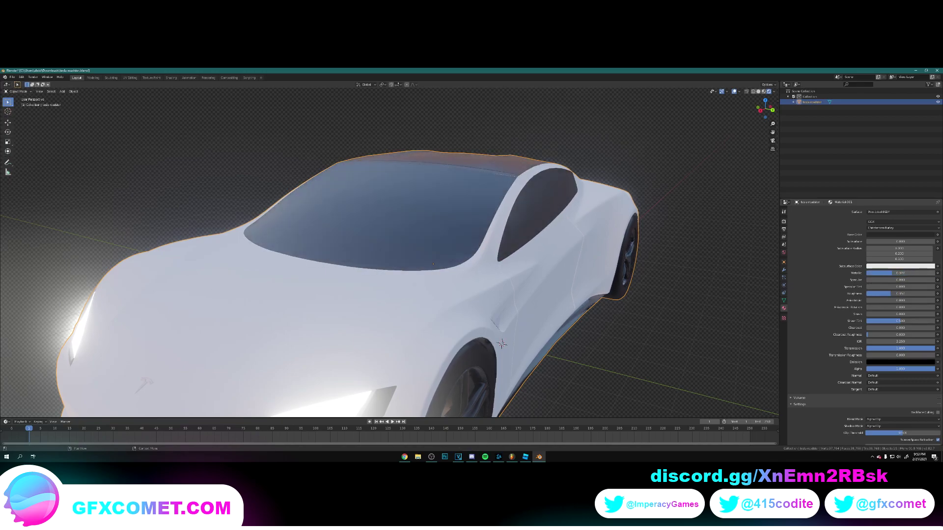
scroll(389, 253, down, 5)
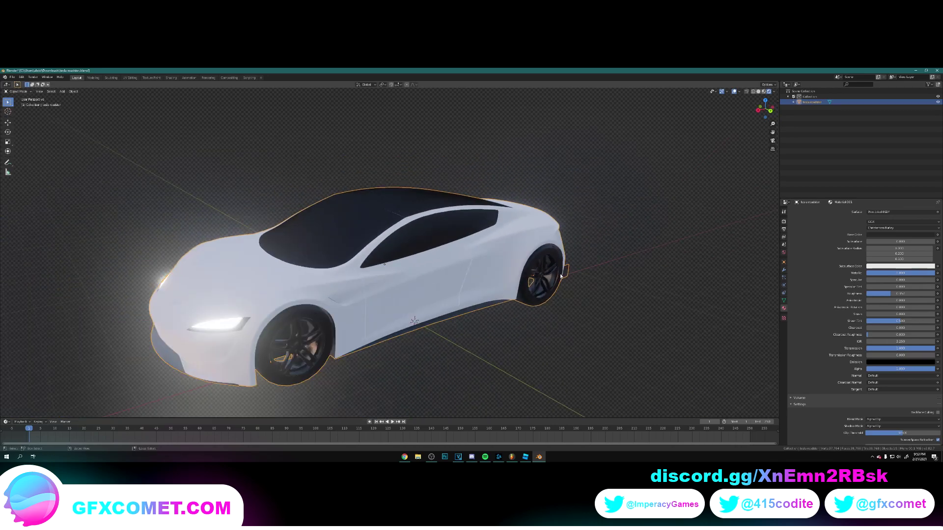
Step: Brighten the window glass material's dark base color to full value
scroll(905, 246, up, 3)
click(893, 267)
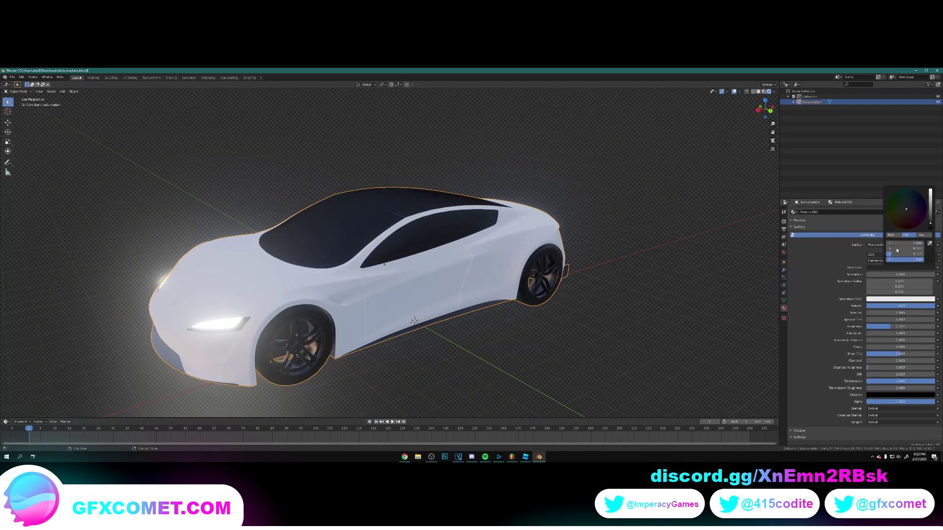
drag(930, 223, 930, 189)
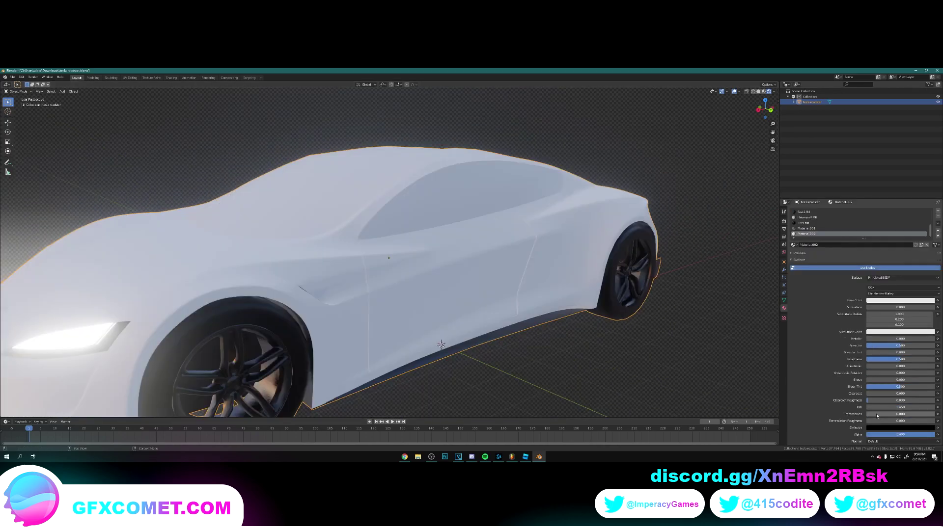
Step: Set the new white window material's transmission to 1.000 and enable its Screen Space Refraction
drag(877, 417, 919, 415)
scroll(897, 396, down, 5)
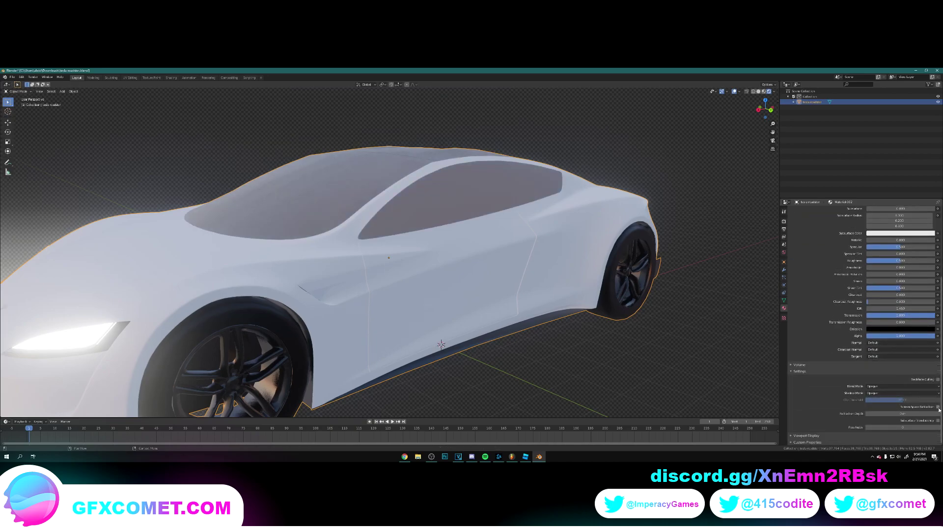
click(938, 407)
mouse_move(549, 338)
middle_down()
mouse_move(563, 345)
mouse_move(558, 340)
middle_up()
Step: Set the new window material's shadow mode and blend mode to Alpha Hashed
click(874, 393)
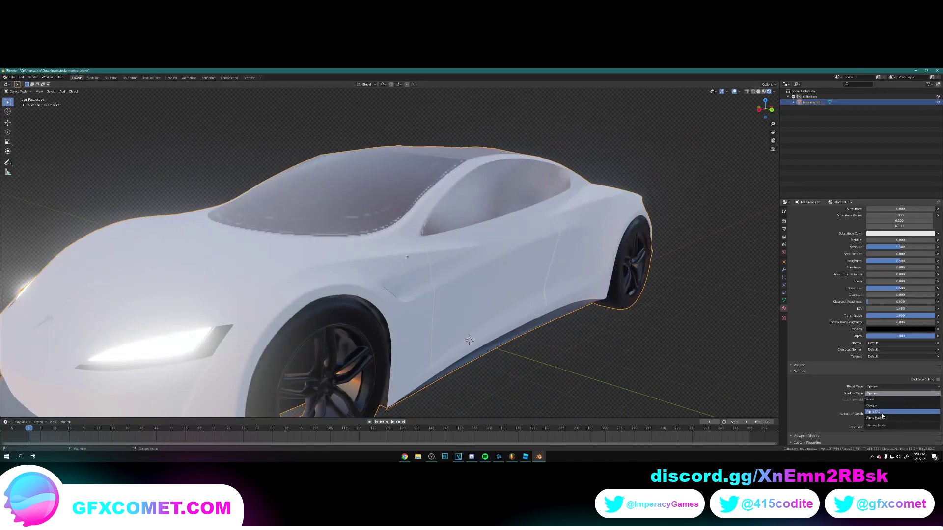
click(882, 417)
click(875, 387)
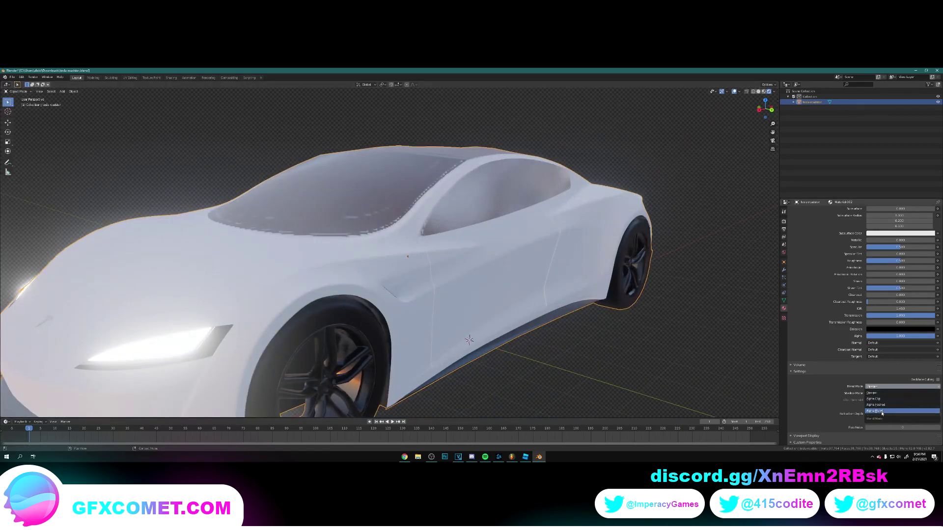
click(878, 405)
middle_drag(492, 328, 766, 270)
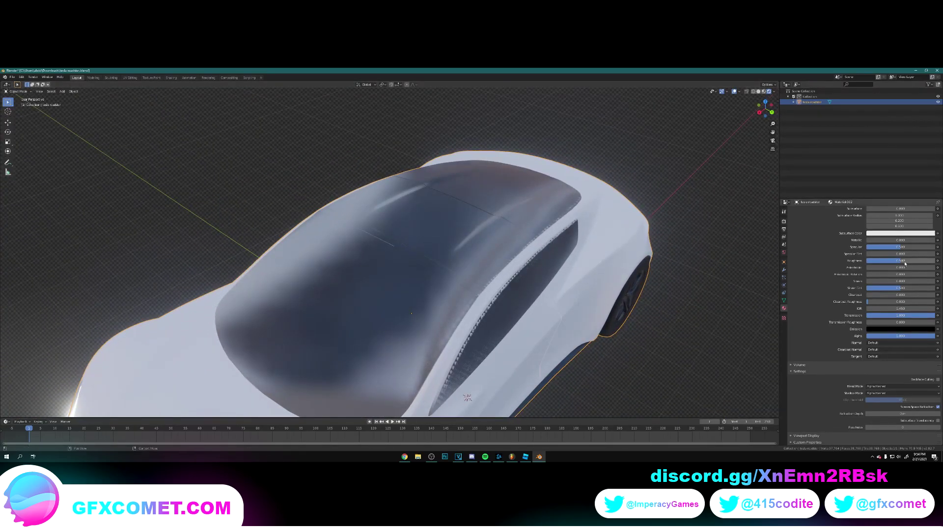
Step: Lower the window material's roughness to about 0.39
drag(905, 264, 860, 263)
mouse_move(536, 273)
middle_down()
mouse_move(520, 253)
mouse_move(504, 256)
mouse_move(529, 257)
middle_up()
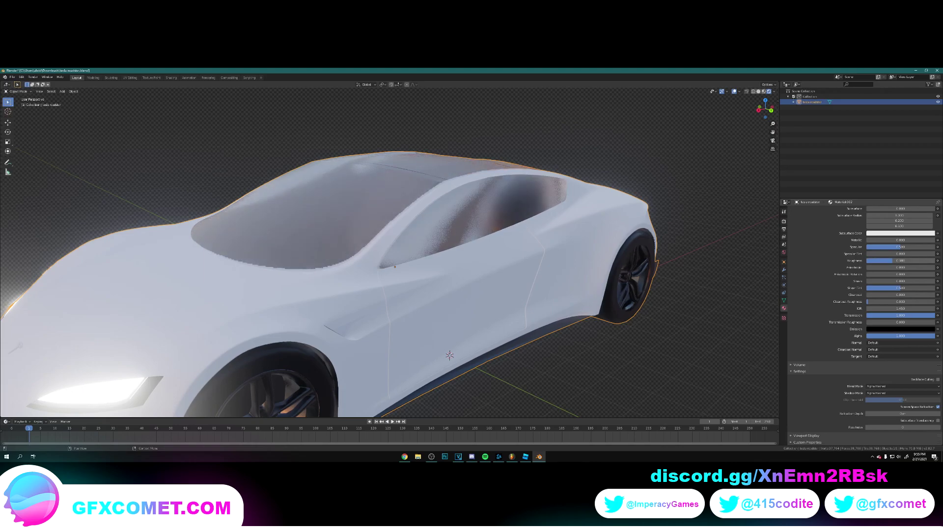
middle_drag(395, 266, 538, 255)
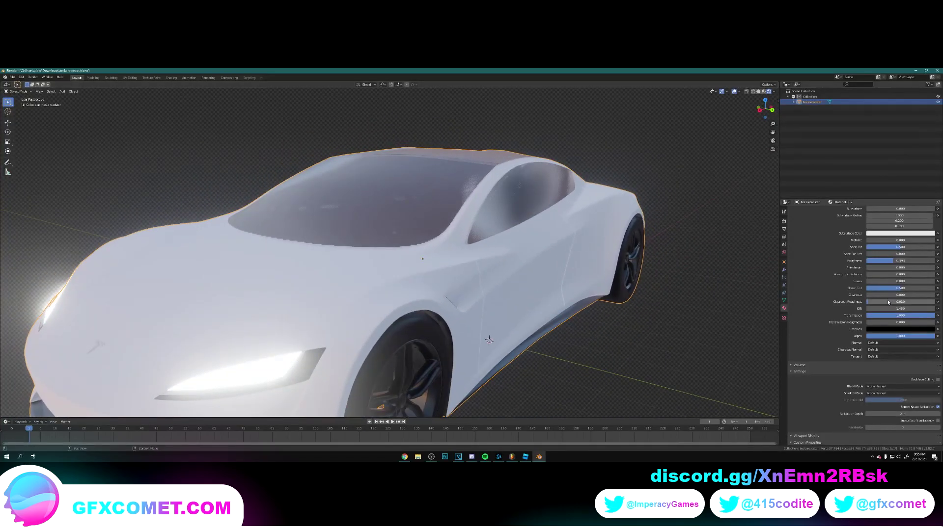
Step: Try different IOR values on the window material while viewing the windshield from above
middle_drag(623, 275, 638, 295)
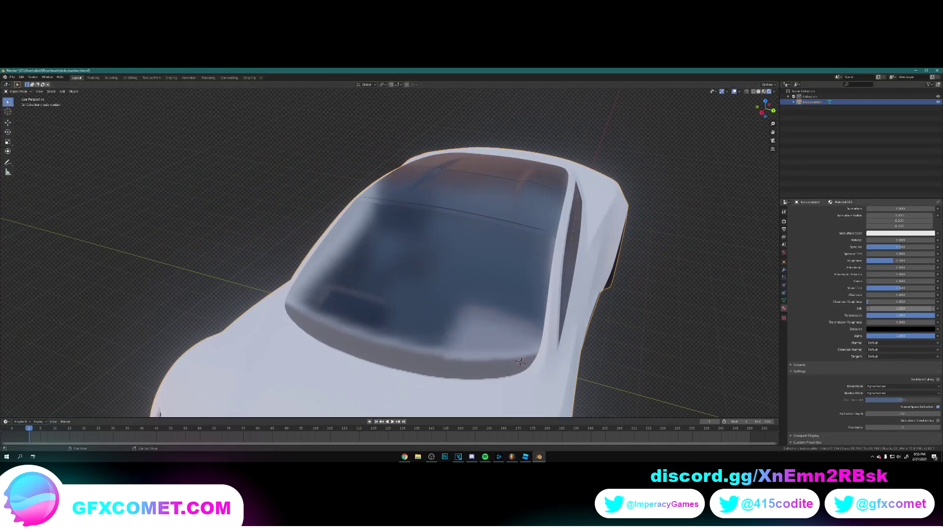
drag(900, 309, 896, 308)
middle_drag(624, 295, 628, 319)
drag(888, 308, 899, 308)
middle_drag(604, 314, 589, 248)
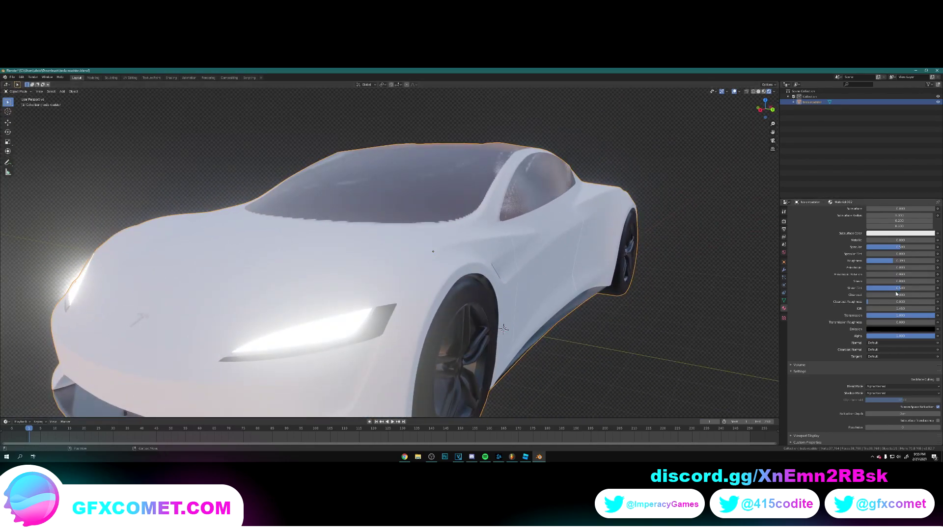
Step: Darken the window material's base color to a near-black tint
scroll(896, 294, up, 3)
click(908, 257)
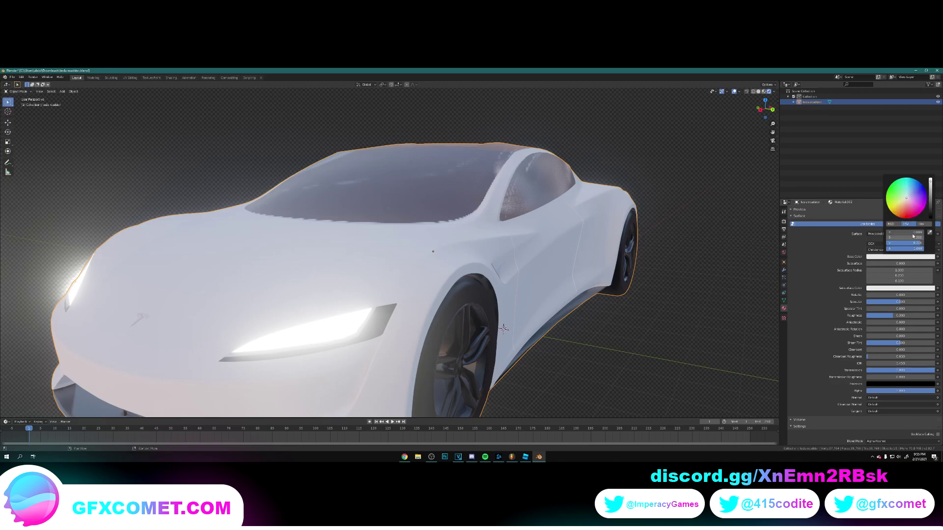
drag(930, 211, 929, 216)
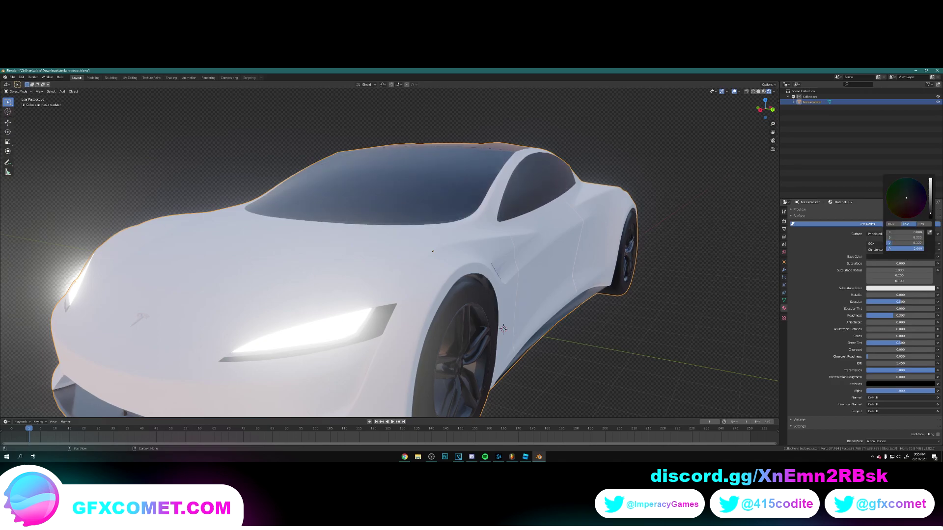
middle_drag(491, 256, 456, 258)
middle_drag(365, 271, 404, 248)
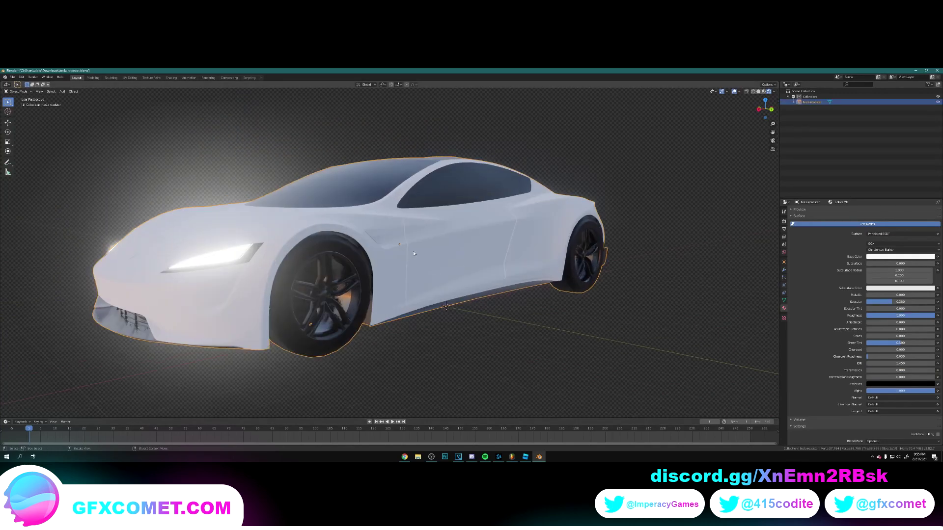
Step: Set the white body paint material's metallic to about 0.12, specular to 1.000 and roughness to about 0.41
middle_drag(386, 250, 415, 251)
mouse_move(881, 296)
mouse_down()
mouse_move(935, 296)
mouse_move(872, 296)
mouse_up()
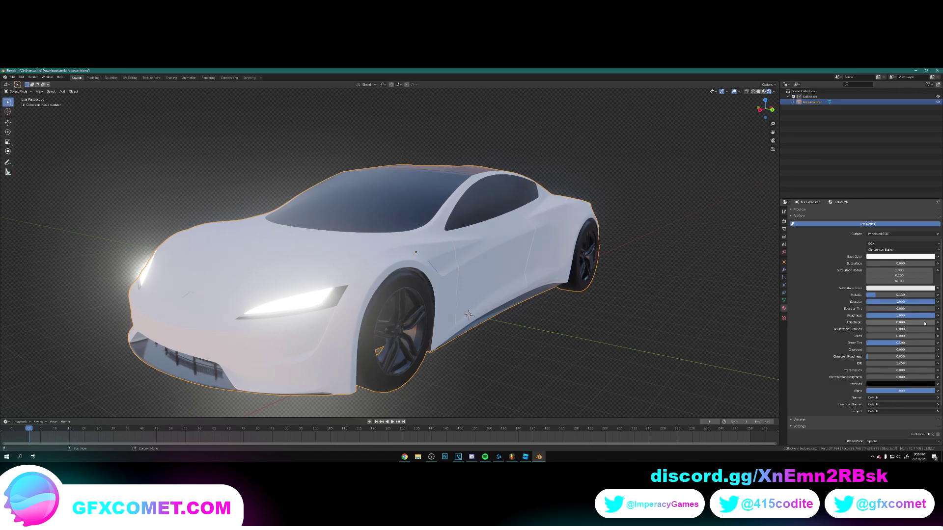
drag(884, 315, 910, 315)
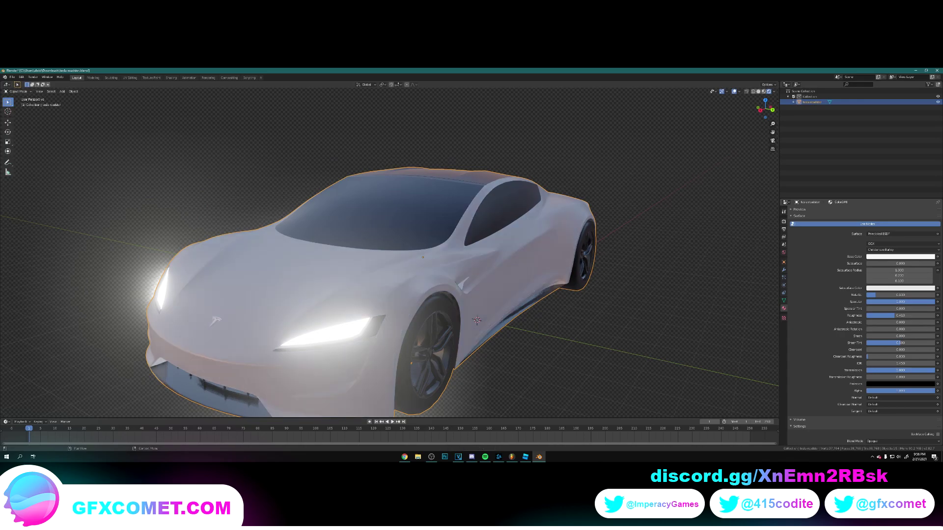
Step: Set the body paint's transmission to 0.000, metallic to about 0.49 and specular to about 0.61
drag(901, 370, 867, 370)
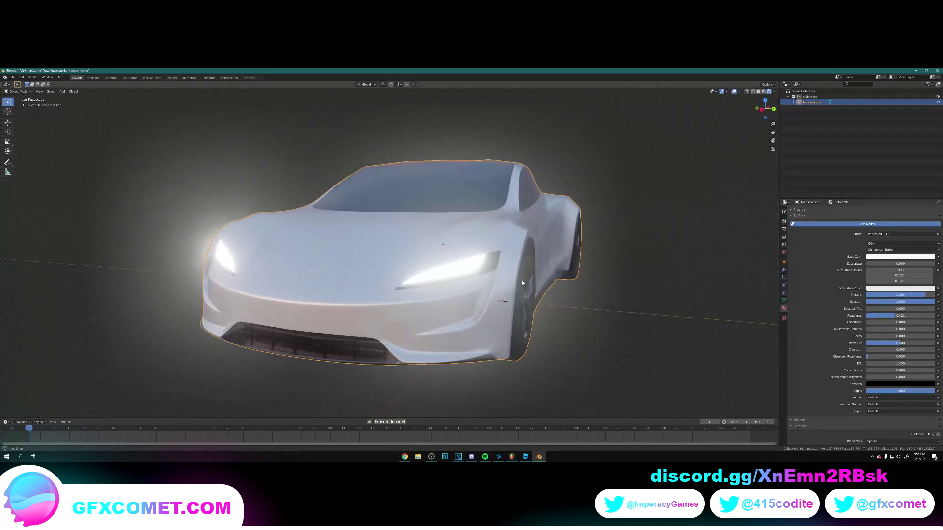
middle_drag(540, 282, 626, 282)
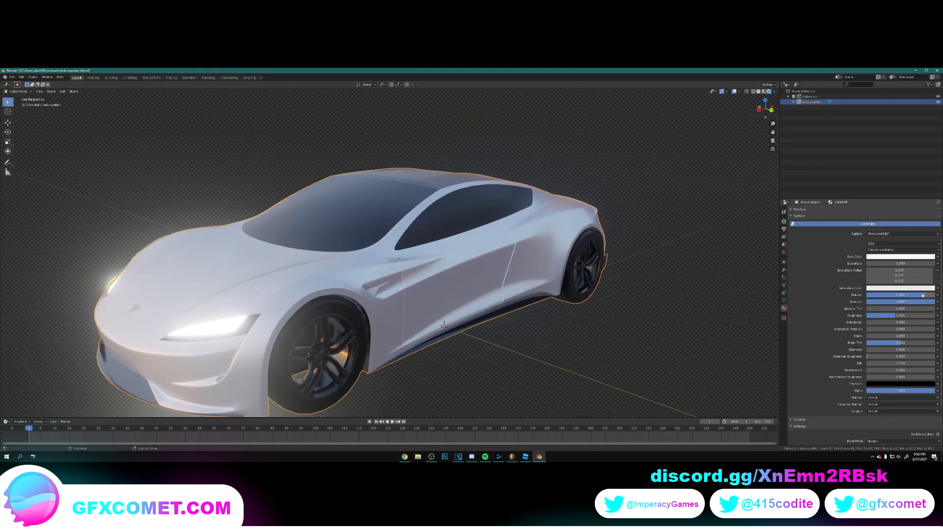
mouse_move(913, 298)
mouse_down()
mouse_move(868, 298)
mouse_move(918, 298)
mouse_move(867, 316)
mouse_move(930, 315)
mouse_move(893, 315)
mouse_up()
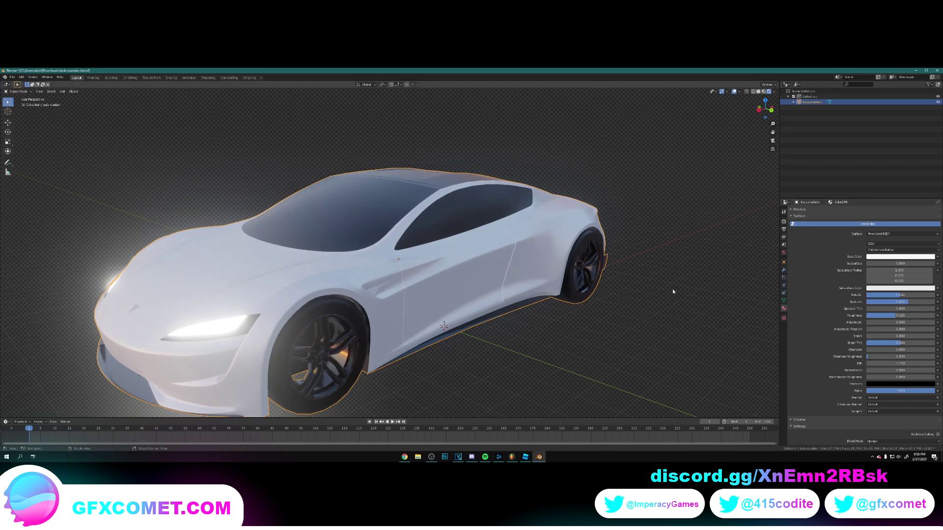
mouse_move(530, 284)
middle_down()
mouse_move(631, 283)
mouse_move(542, 281)
middle_up()
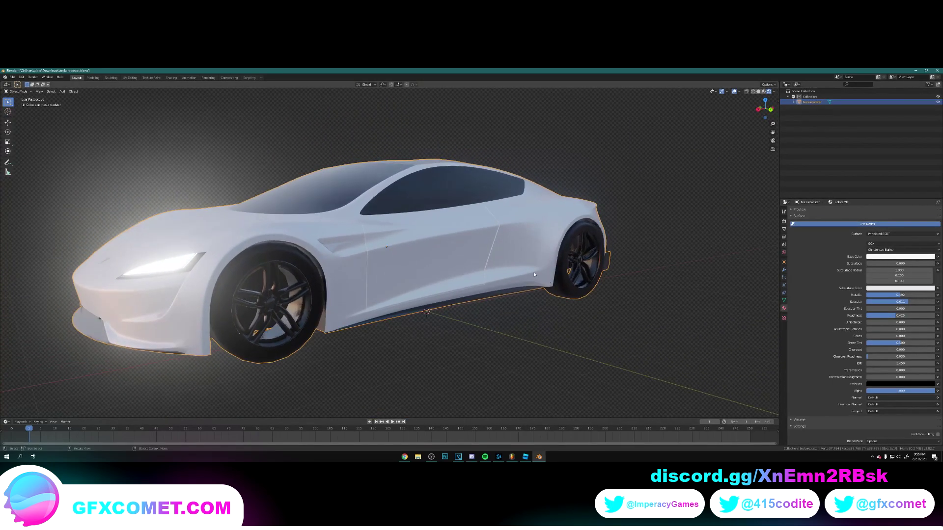
Step: Set the front tire material's metallic to about 0.69, specular to about 0.5 and roughness to about 0.58
shift+middle_drag(470, 264, 541, 259)
key(Tab)
scroll(417, 262, up, 6)
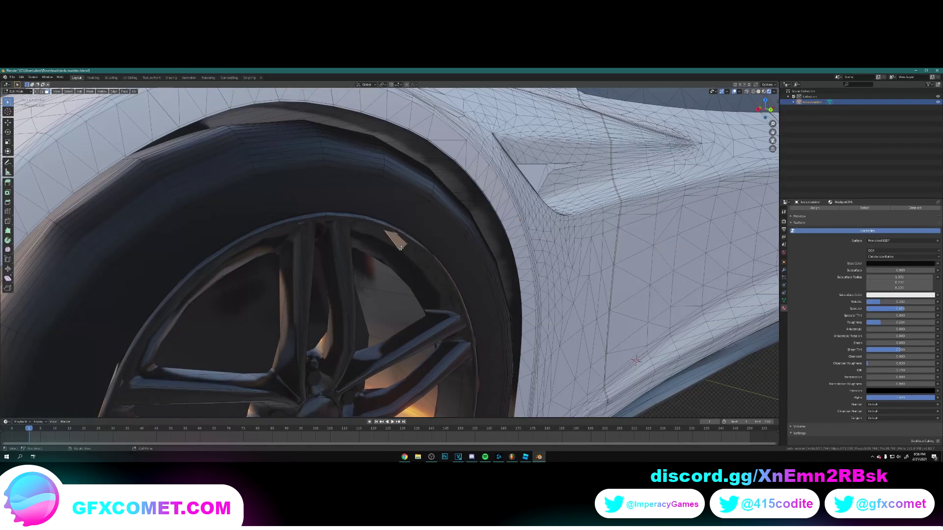
key(Tab)
scroll(401, 248, down, 6)
scroll(465, 237, up, 3)
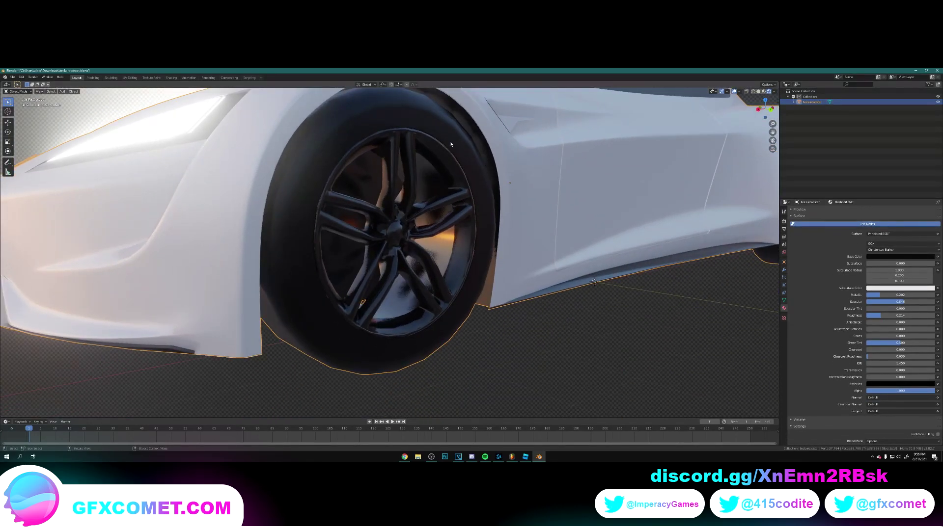
key(Tab)
click(424, 130)
key(Tab)
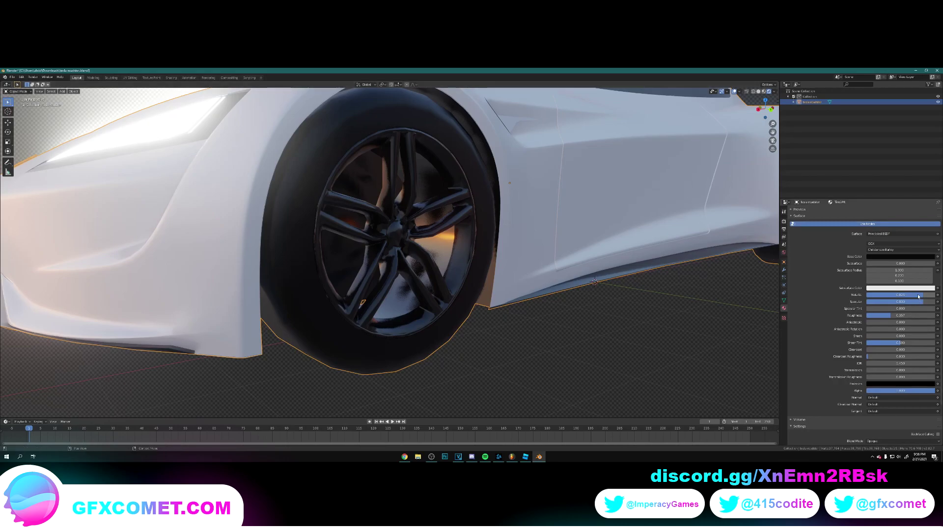
mouse_move(918, 297)
mouse_down()
mouse_move(935, 297)
mouse_move(865, 304)
mouse_move(930, 315)
mouse_move(882, 316)
mouse_move(896, 315)
mouse_up()
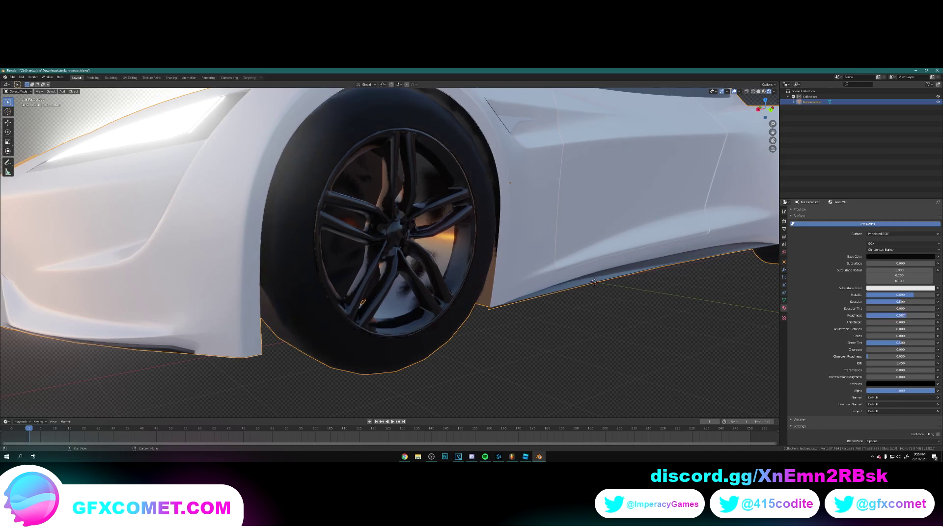
scroll(390, 252, down, 8)
click(556, 271)
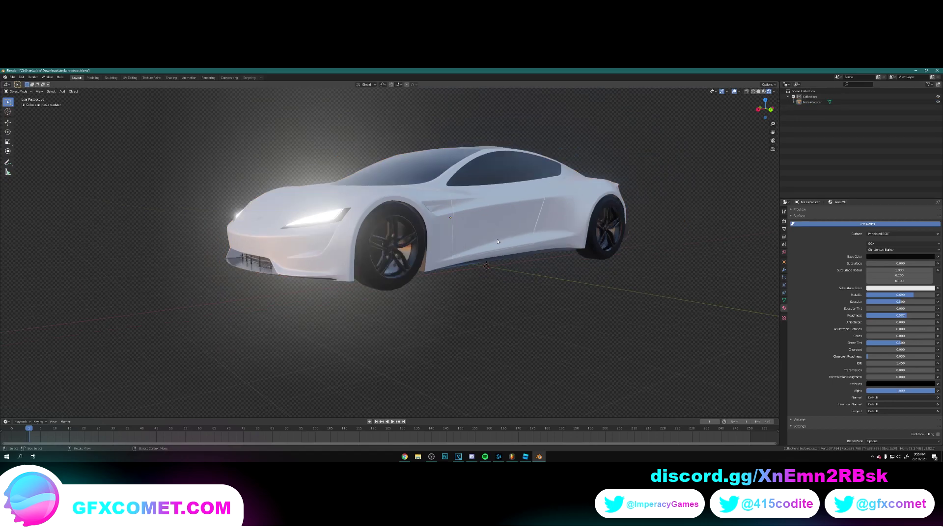
Step: Set the black wheel rim material's metallic to about 0.41, specular to about 0.91 and roughness to about 0.07
mouse_move(498, 241)
middle_down()
mouse_move(523, 260)
mouse_move(582, 251)
mouse_move(530, 254)
mouse_move(524, 266)
mouse_move(487, 256)
middle_up()
scroll(530, 255, up, 5)
scroll(530, 255, down, 3)
scroll(521, 257, down, 3)
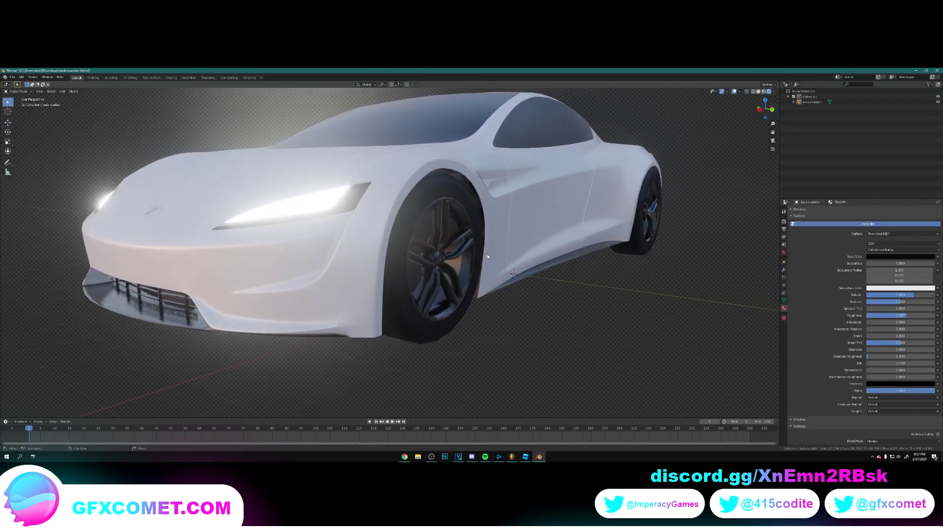
key(Tab)
click(478, 255)
key(Tab)
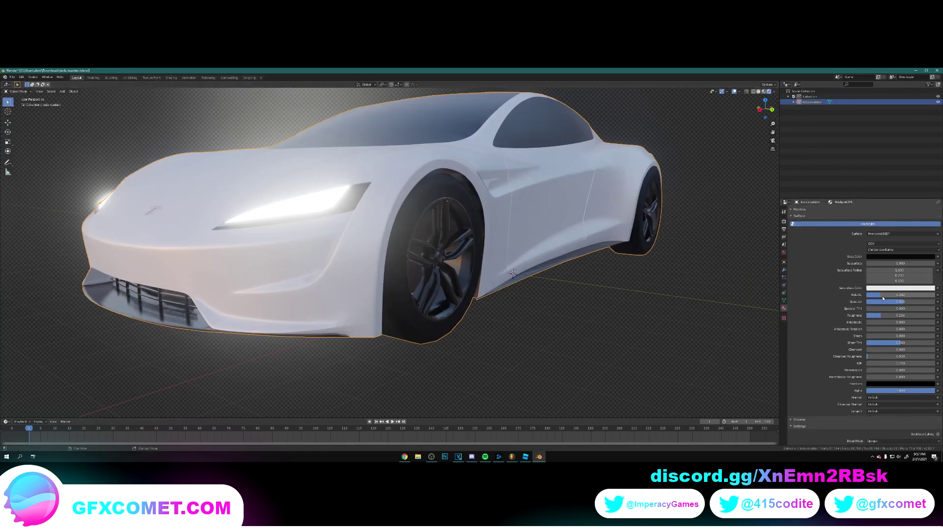
drag(884, 297, 908, 295)
key(ctrl+z)
key(ctrl+z)
click(661, 299)
scroll(505, 231, down, 1)
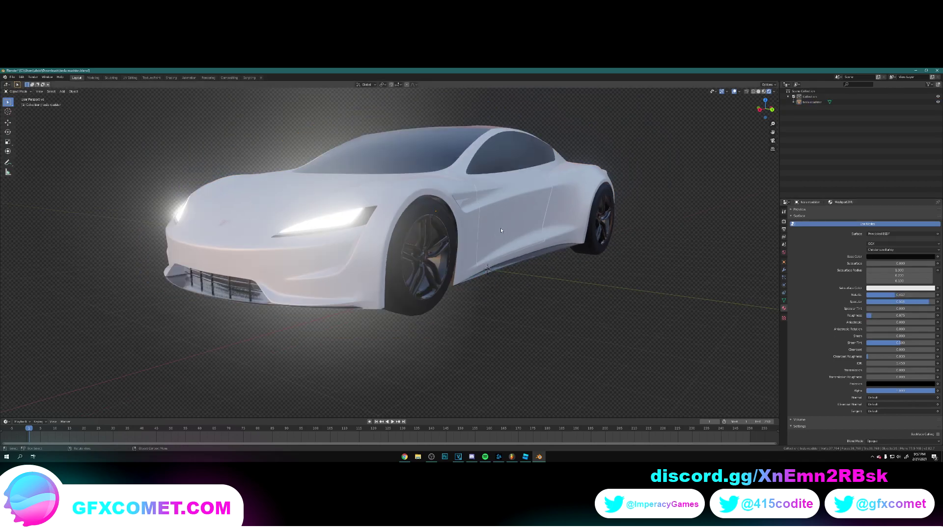
Step: Lower the emission strength of the headlight material to soften the glow, and save the file
mouse_move(513, 223)
middle_down()
mouse_move(489, 226)
mouse_move(532, 229)
mouse_move(501, 231)
middle_up()
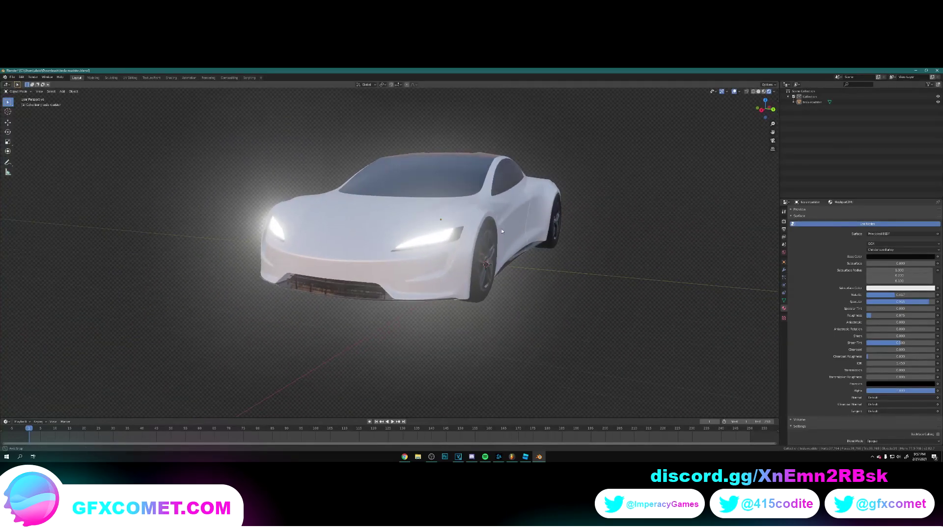
key(Tab)
click(447, 239)
key(Tab)
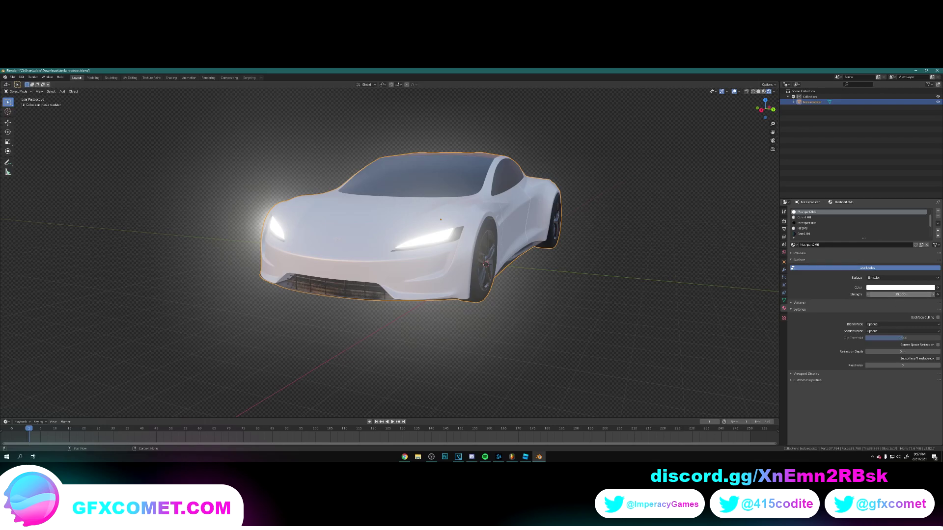
mouse_move(900, 295)
mouse_down()
mouse_move(874, 295)
mouse_move(890, 295)
mouse_up()
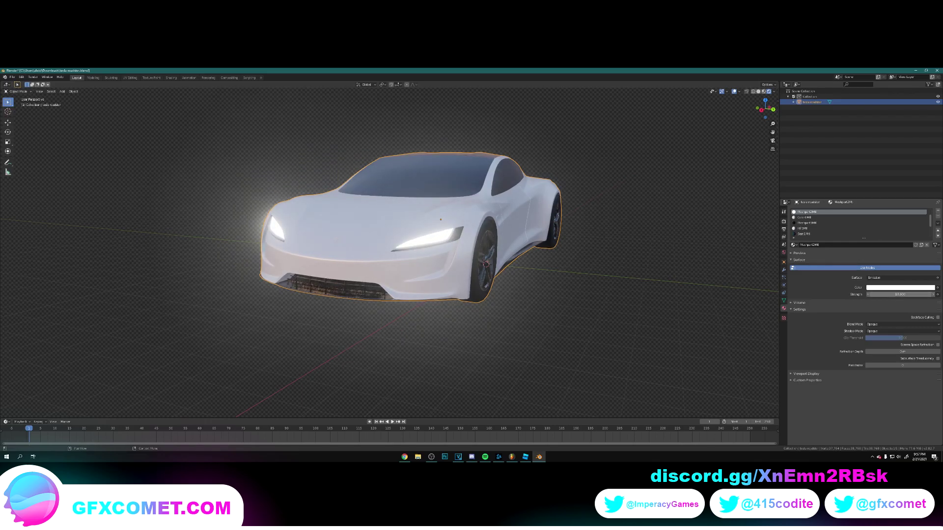
key(alt+a)
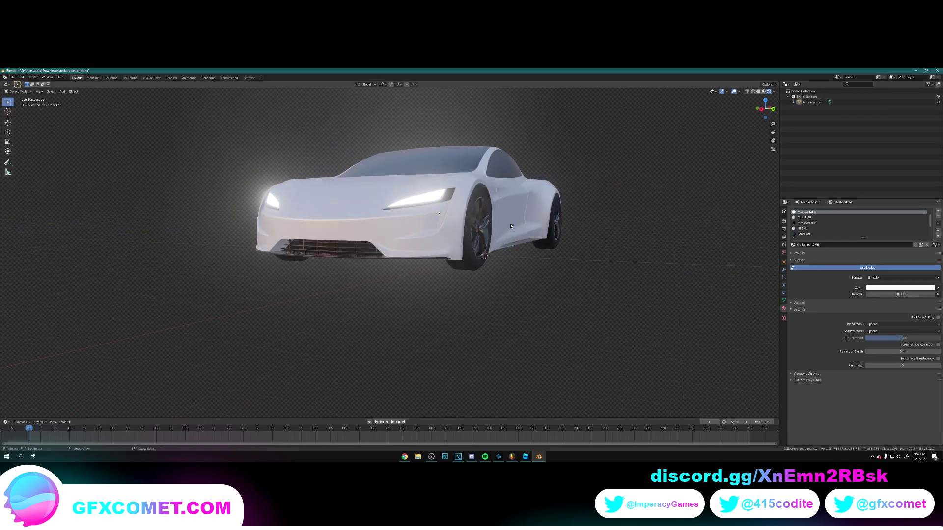
key(ctrl+s)
Step: Make the windshield's material active and try a lower roughness on it, undoing the change
middle_drag(508, 218, 519, 223)
click(509, 218)
key(Tab)
click(449, 196)
key(Tab)
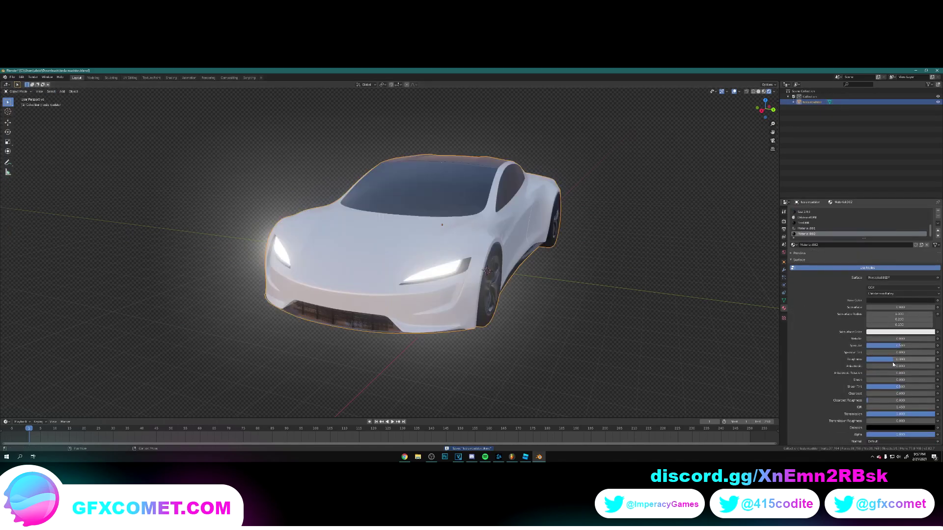
drag(900, 359, 879, 359)
key(ctrl+z)
Step: Set the windshield material's metallic to 1.000 and specular to about 0.19
scroll(461, 255, up, 1)
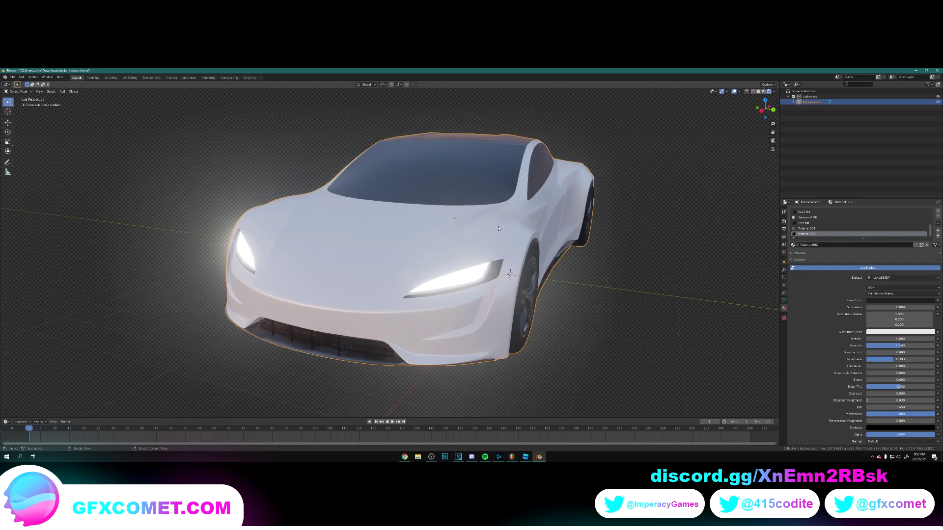
shift+middle_drag(461, 255, 412, 264)
drag(870, 339, 913, 339)
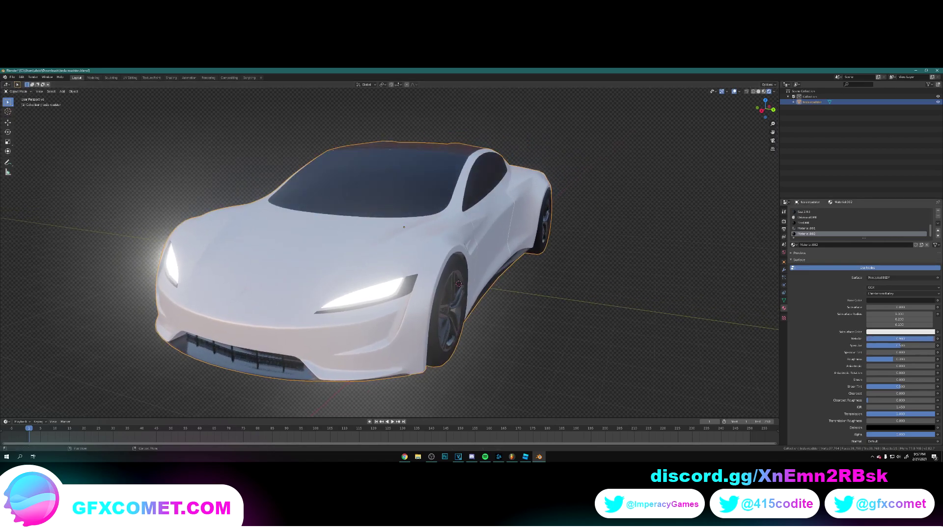
drag(909, 339, 878, 346)
mouse_move(474, 281)
middle_down()
mouse_move(423, 286)
mouse_move(473, 278)
middle_up()
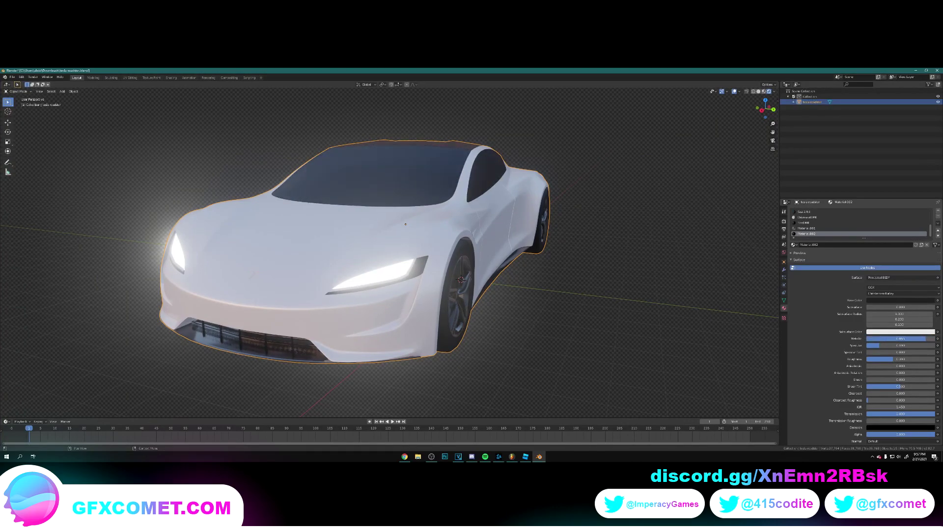
click(707, 310)
drag(906, 339, 934, 339)
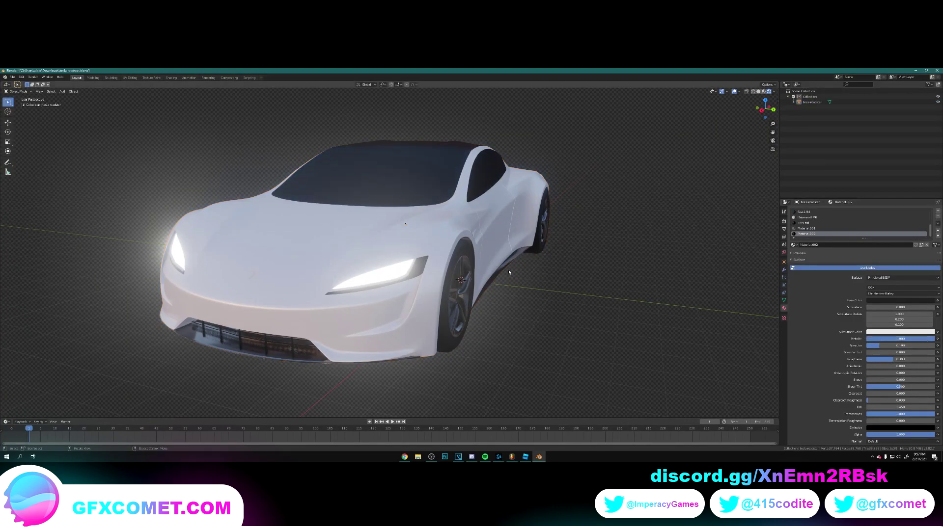
middle_drag(508, 271, 459, 234)
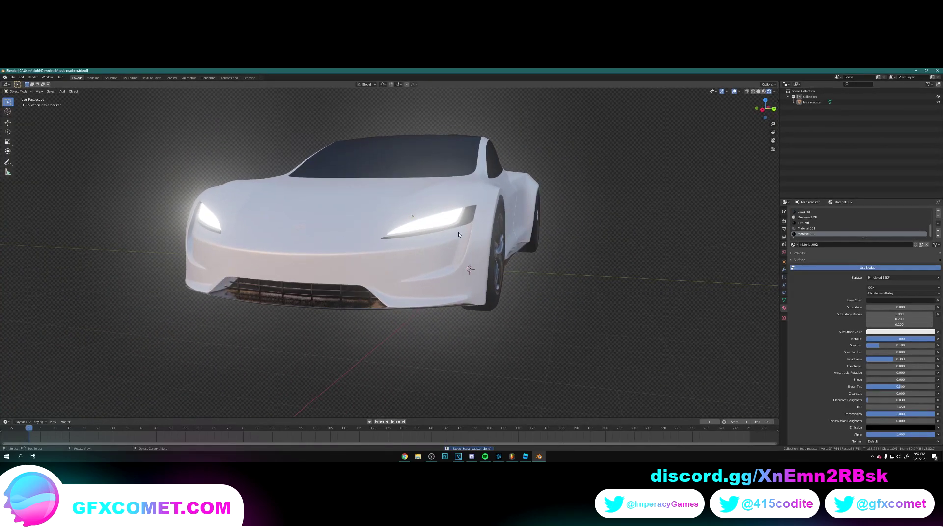
Step: Add a plane mesh and scale it up into a large ground surface around the car
key(shift+a)
mouse_move(546, 301)
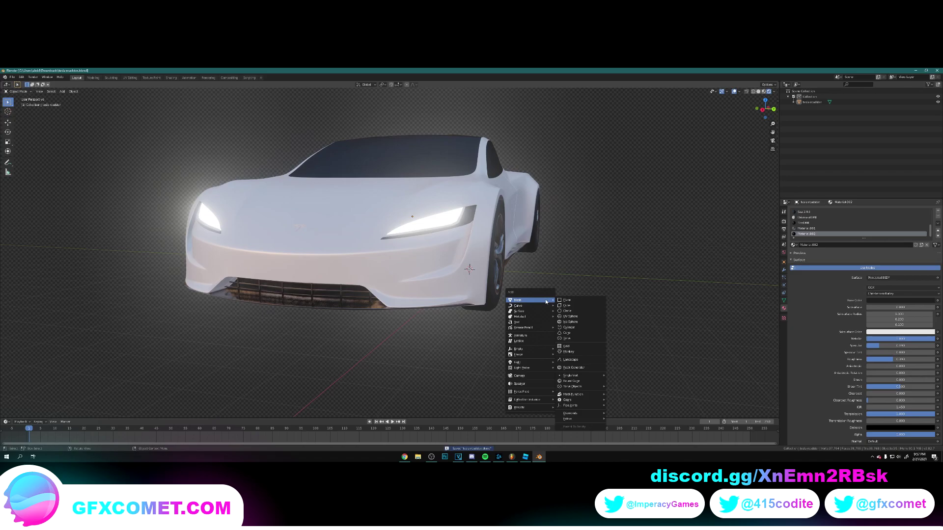
click(577, 301)
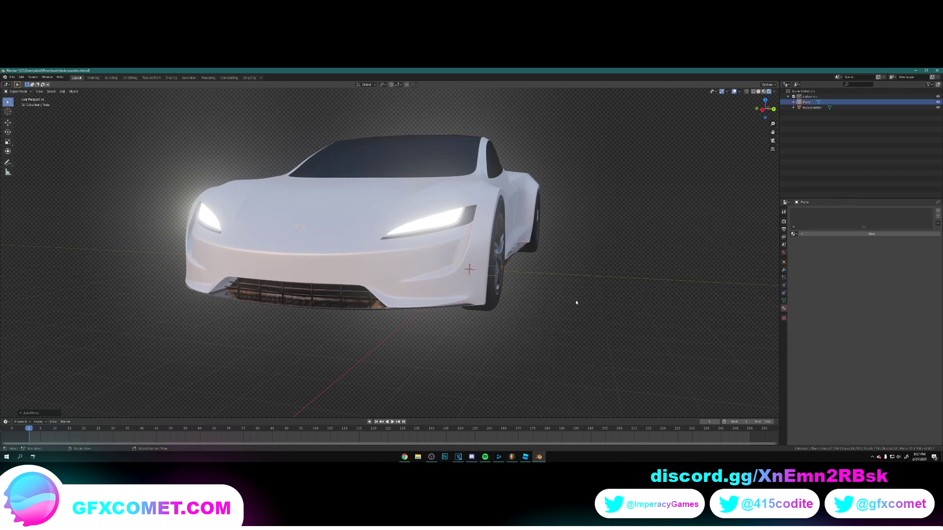
scroll(484, 301, down, 6)
key(s)
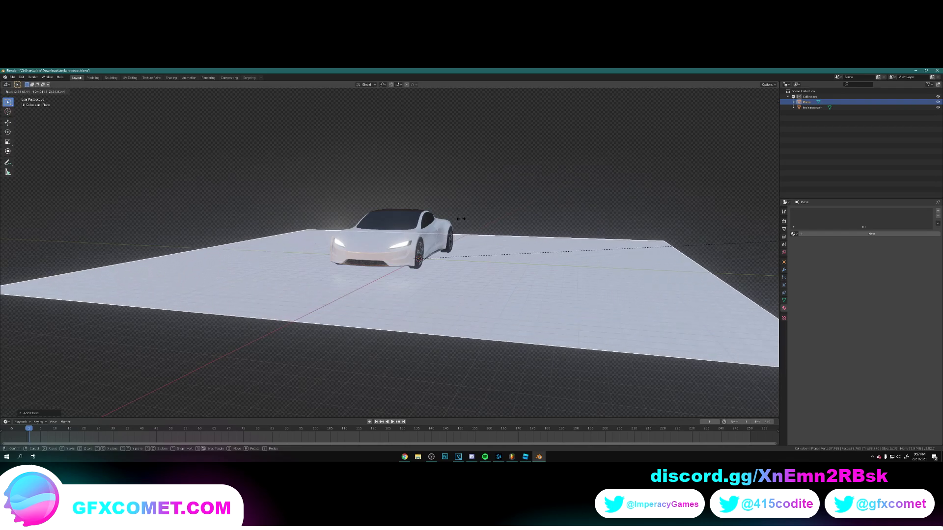
click(473, 252)
Step: Move the ground plane along the Z axis to position it beneath the car
scroll(469, 253, up, 4)
middle_drag(447, 255, 426, 242)
key(g)
key(z)
click(405, 252)
click(585, 215)
Step: Fine-tune the ground plane's height against the bottom of the tires and save the file
scroll(425, 241, up, 1)
scroll(408, 237, up, 3)
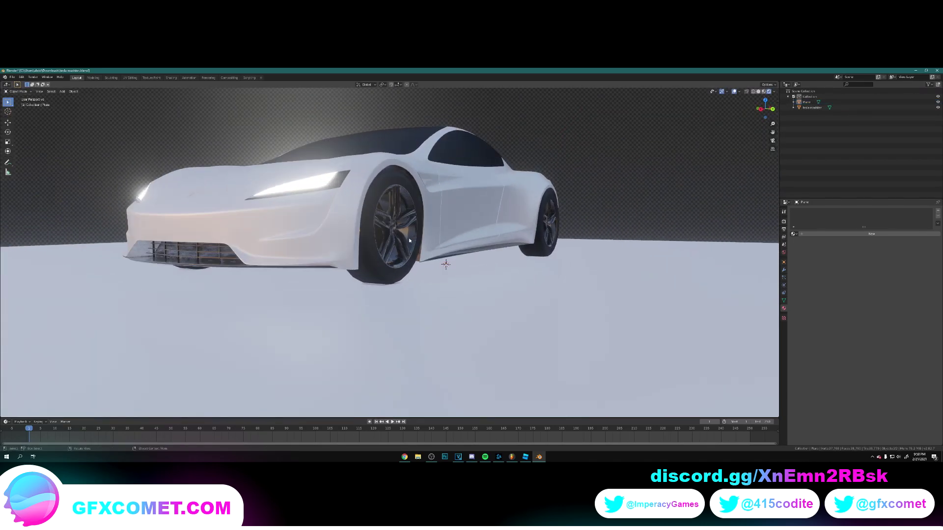
middle_drag(408, 238, 394, 232)
click(443, 280)
middle_drag(443, 280, 443, 282)
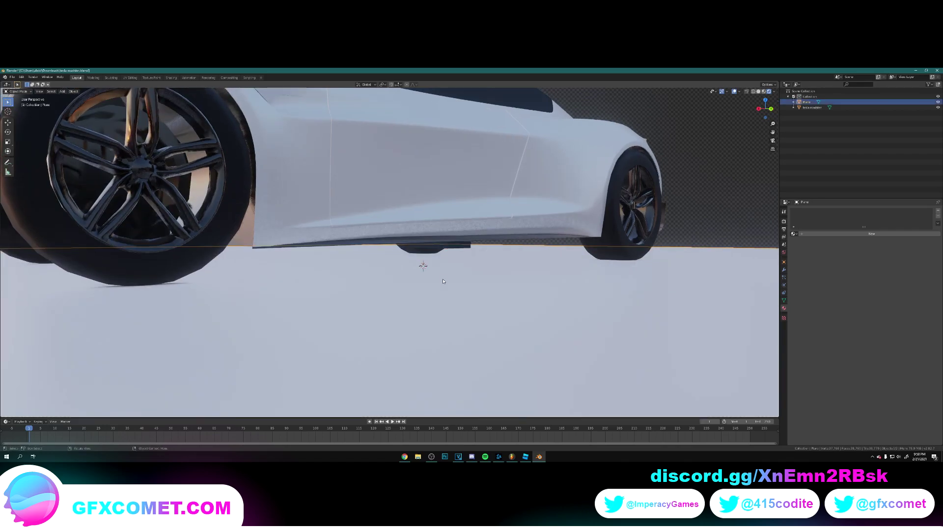
key(g)
key(z)
click(443, 281)
scroll(443, 282, down, 5)
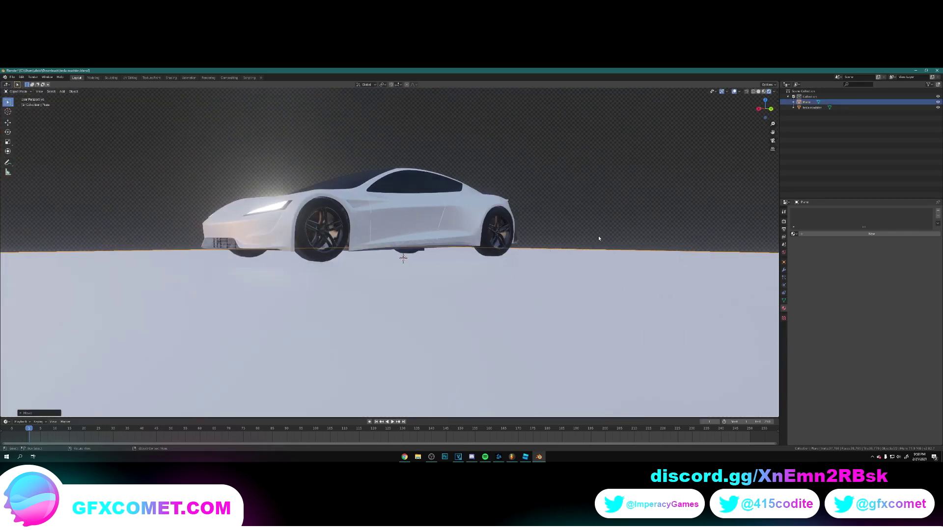
click(598, 235)
middle_drag(415, 237, 427, 248)
key(ctrl+s)
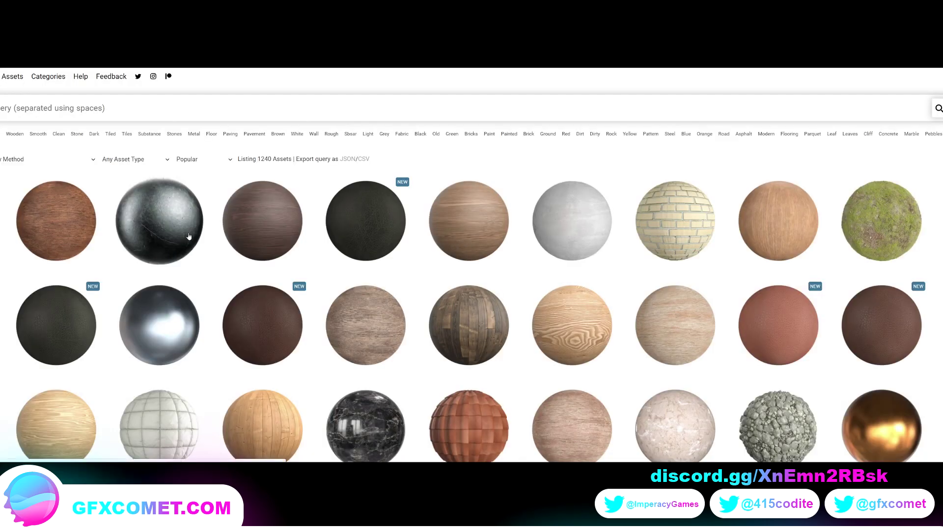
Step: Open the Metal 038 material on the texture website and download its 1K-JPG archive
click(187, 238)
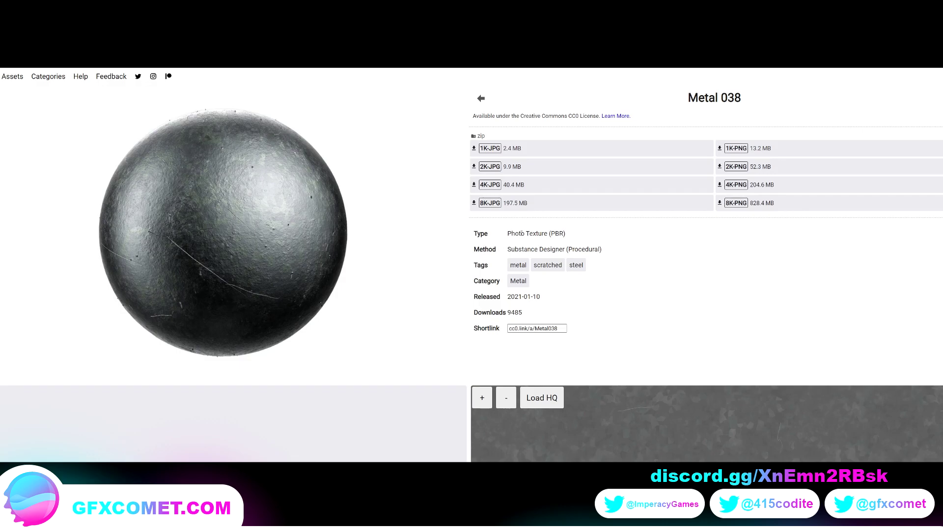
click(520, 153)
scroll(324, 261, down, 5)
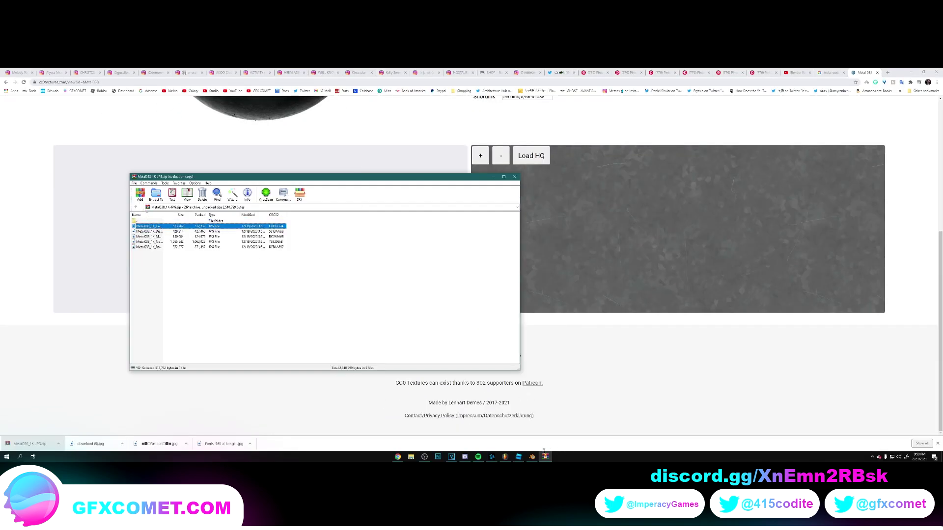
Step: Switch to Blender, select the car and open the Shading workspace
click(532, 457)
mouse_move(435, 236)
middle_down()
mouse_move(549, 269)
mouse_move(432, 235)
middle_up()
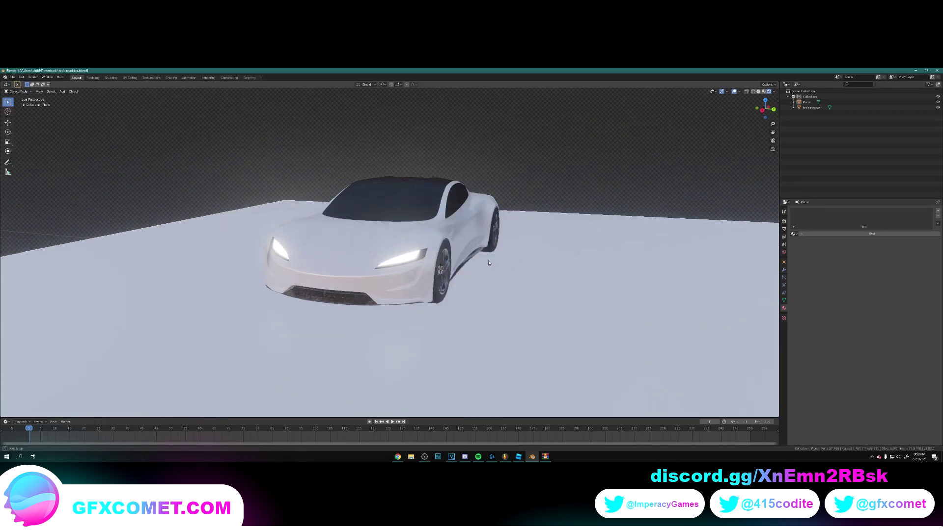
click(426, 229)
click(171, 78)
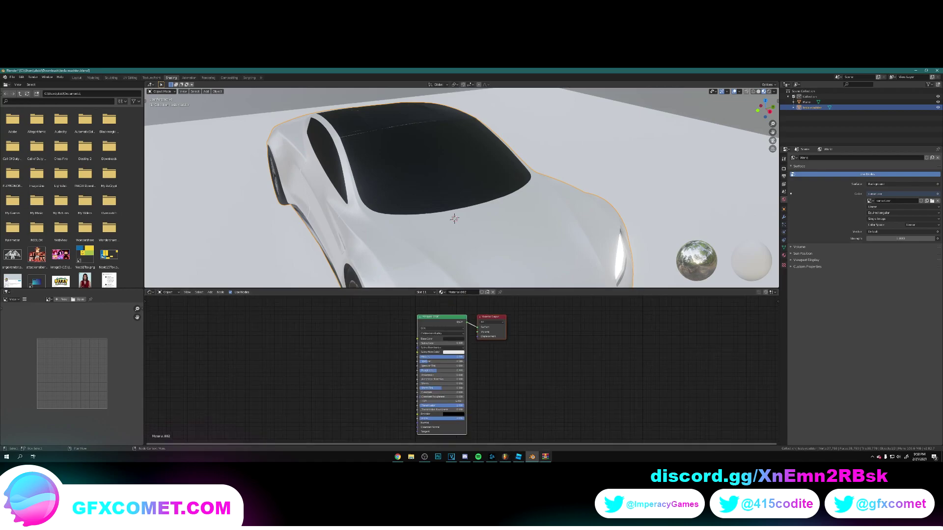
Step: Bring the Metal038_1K_Color.jpg map from the archive into the car's window material as an image texture node
click(545, 457)
drag(349, 177, 292, 133)
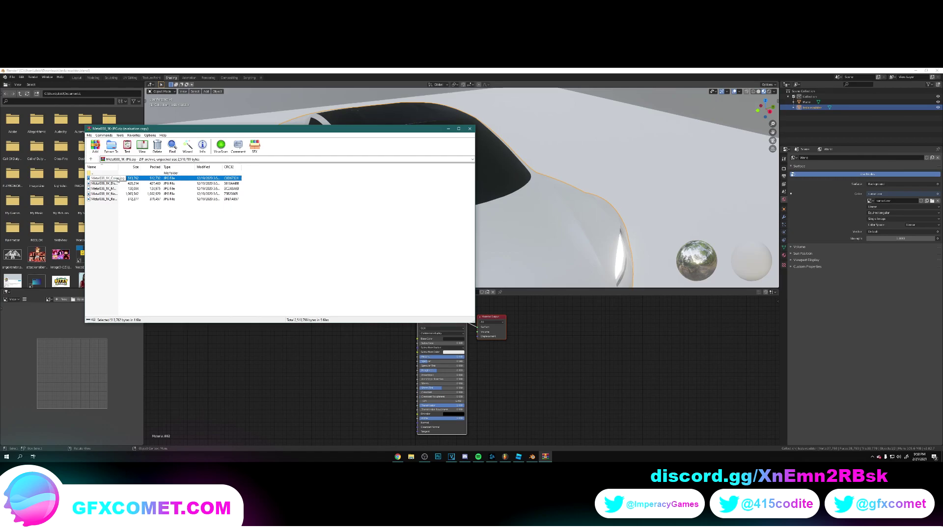
drag(328, 356, 328, 356)
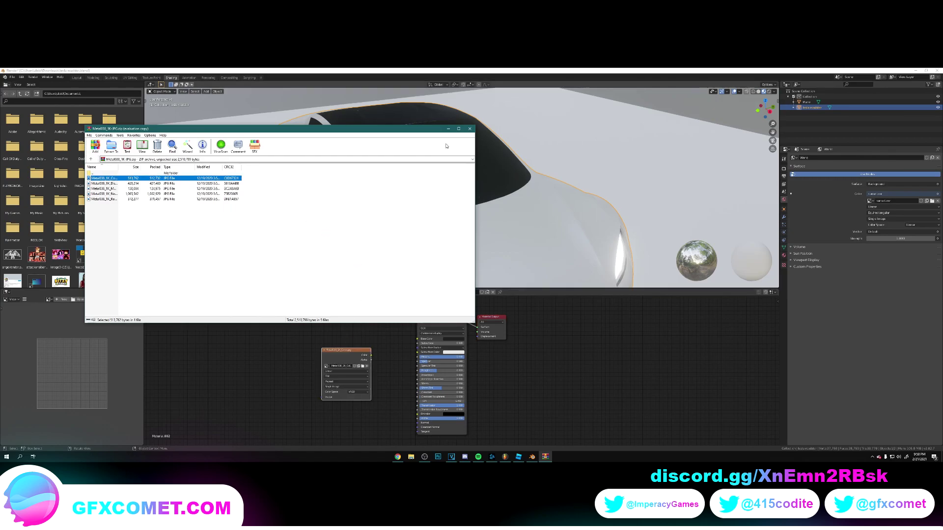
click(470, 130)
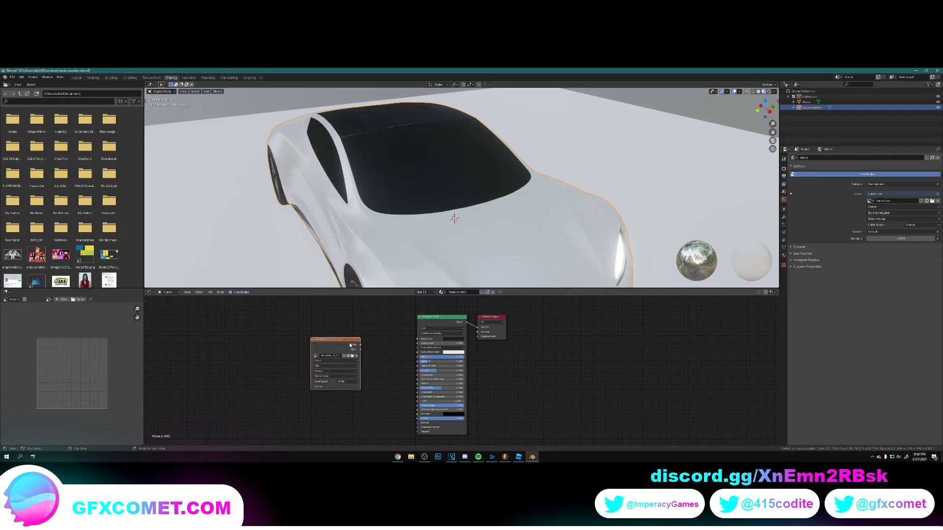
Step: Select the ground plane and add the Metal 038 color map from the archive to its material as an image texture node
click(644, 166)
scroll(637, 166, down, 1)
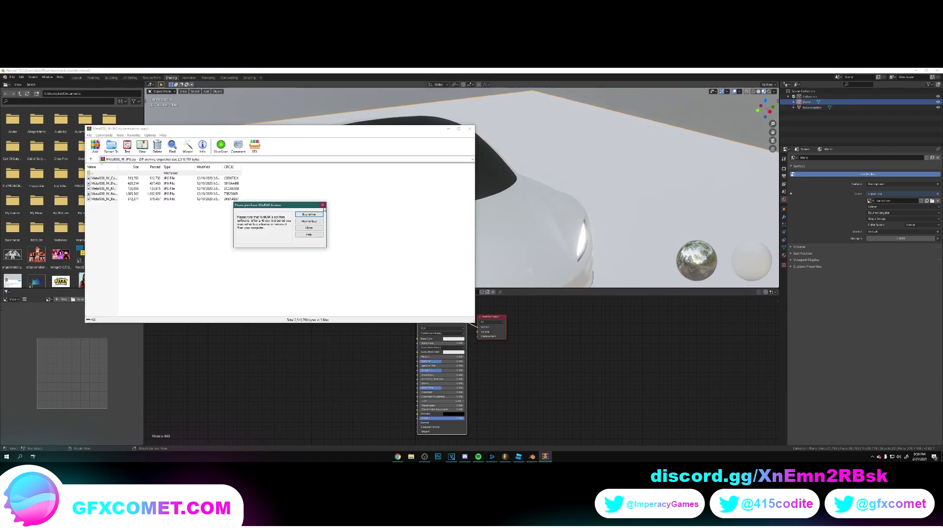
click(323, 205)
drag(111, 180, 127, 177)
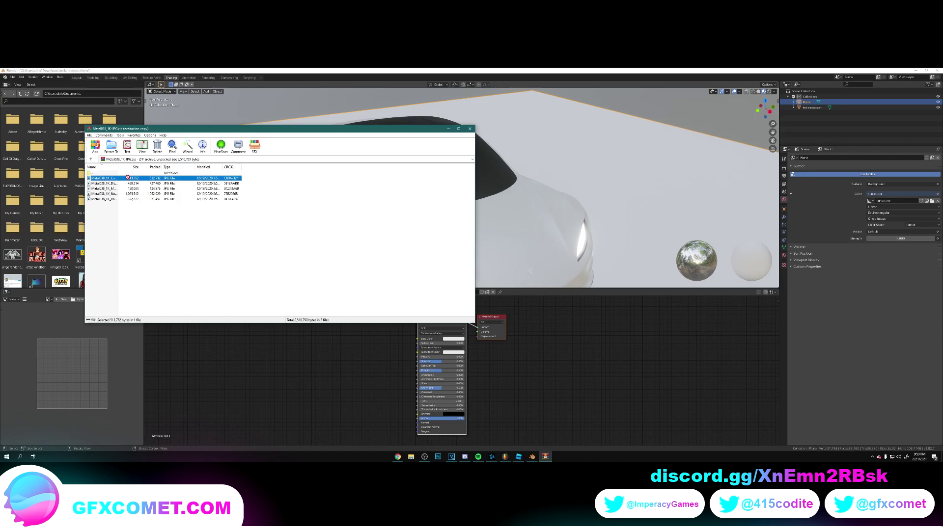
drag(324, 347, 325, 348)
click(469, 129)
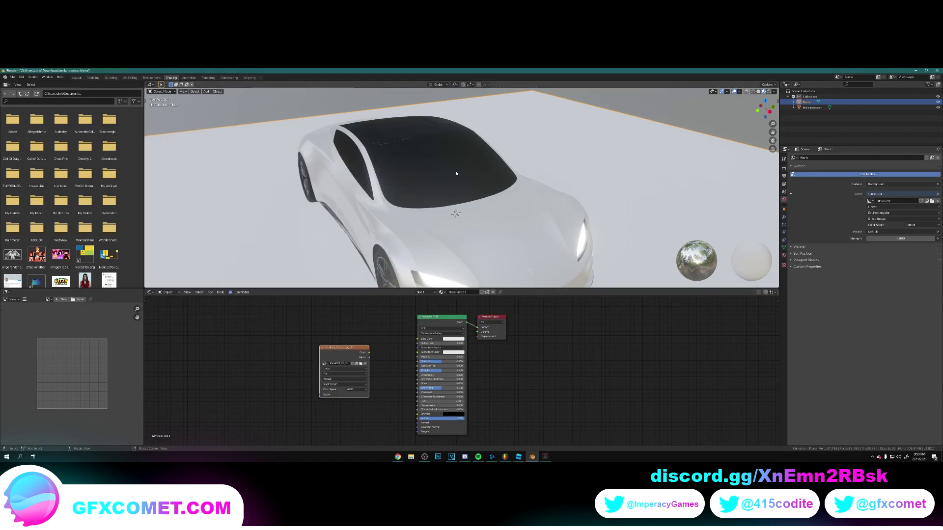
Step: Connect the Metal 038 texture's color to the ground material's Base Color and move the image node aside to make room
scroll(375, 349, up, 2)
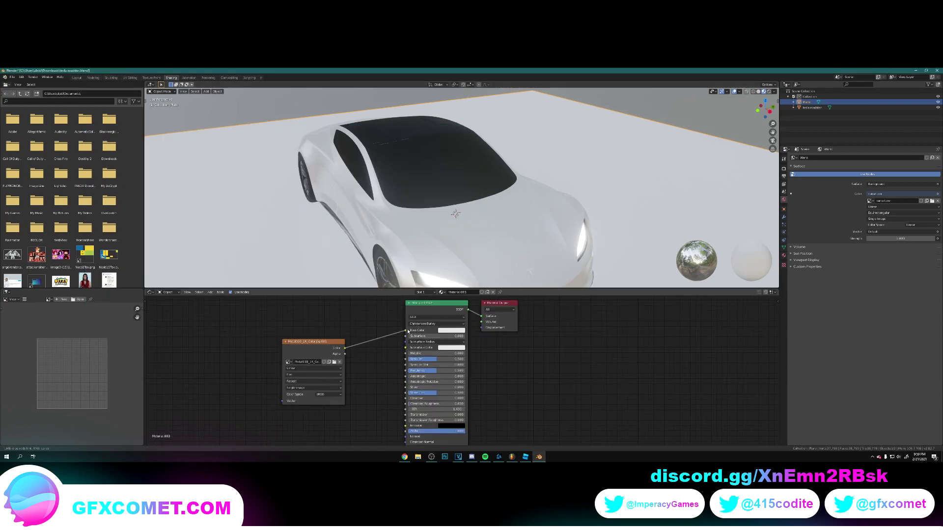
drag(408, 331, 407, 331)
scroll(456, 216, down, 2)
middle_drag(461, 220, 391, 314)
drag(332, 362, 290, 350)
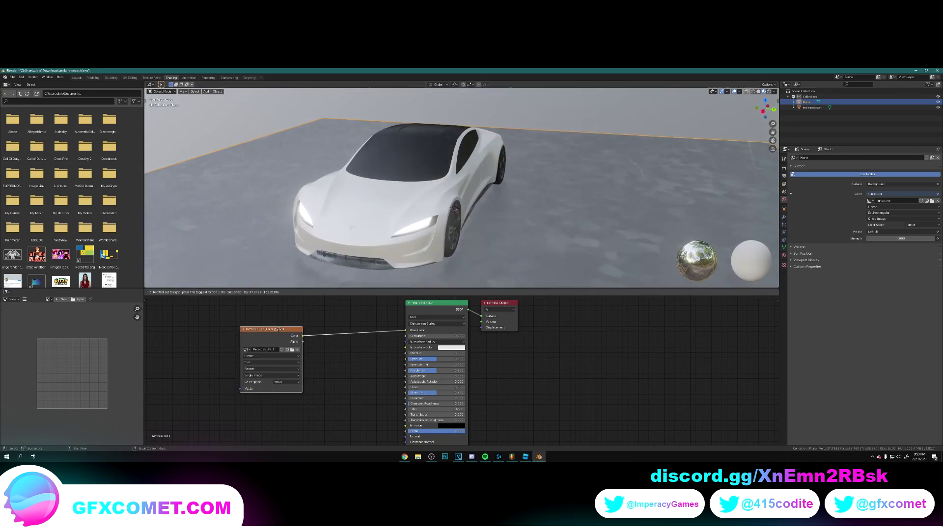
Step: Add a Bump node, feed the texture's color into its Height, and connect its output to the Principled BSDF's Normal input
key(shift+a)
click(341, 369)
text(b)
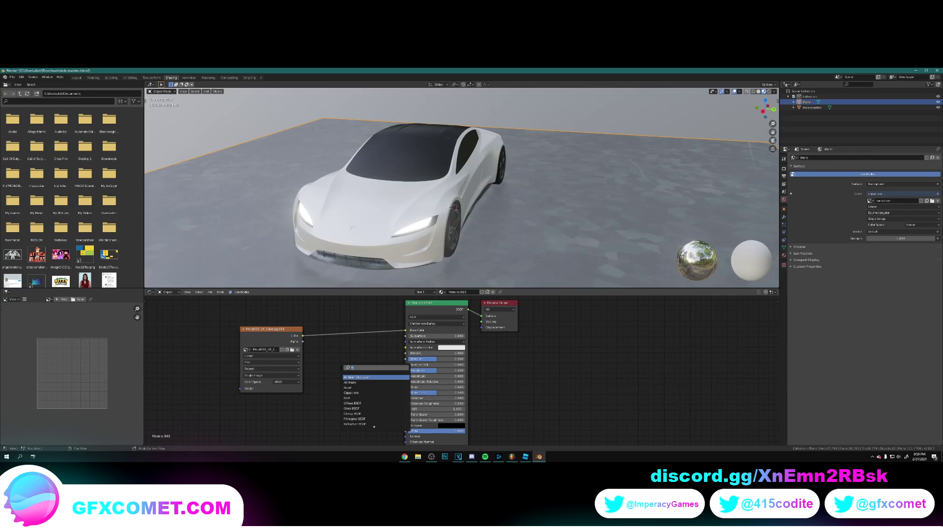
text(ump)
key(Return)
click(341, 369)
middle_drag(389, 368, 389, 357)
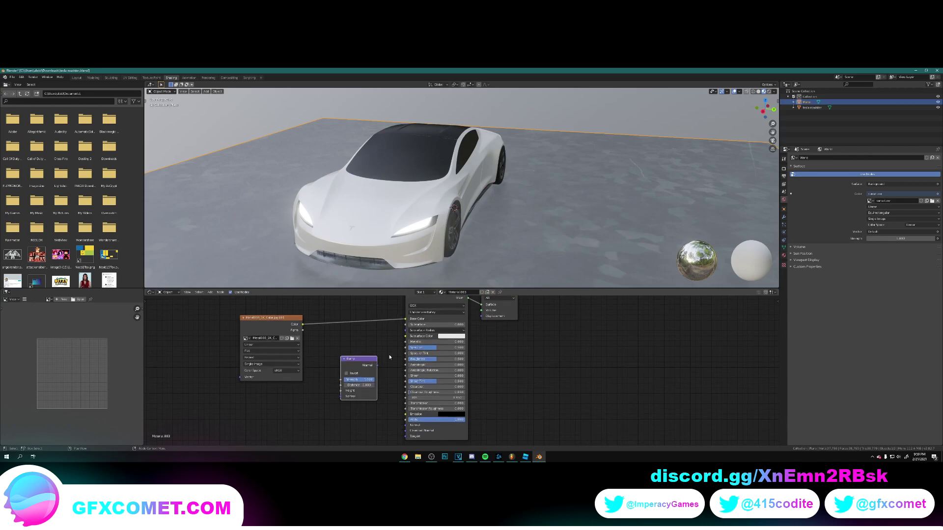
drag(406, 427, 406, 425)
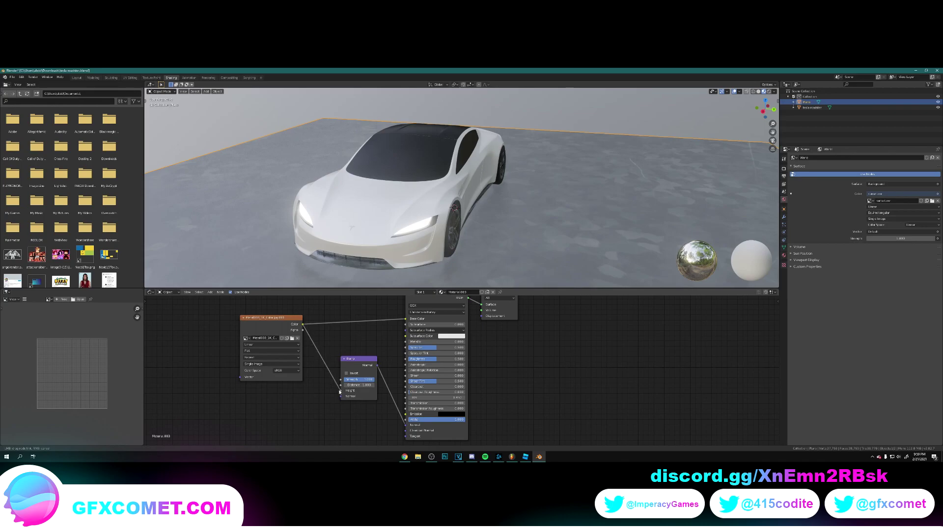
drag(339, 392, 340, 392)
Step: Add Texture Coordinate and Mapping nodes to the ground texture and increase its X and Y scale so the pattern tiles smaller
scroll(486, 247, up, 2)
middle_drag(490, 249, 492, 206)
mouse_move(492, 206)
middle_down()
mouse_move(513, 199)
mouse_move(509, 210)
middle_up()
scroll(509, 210, down, 4)
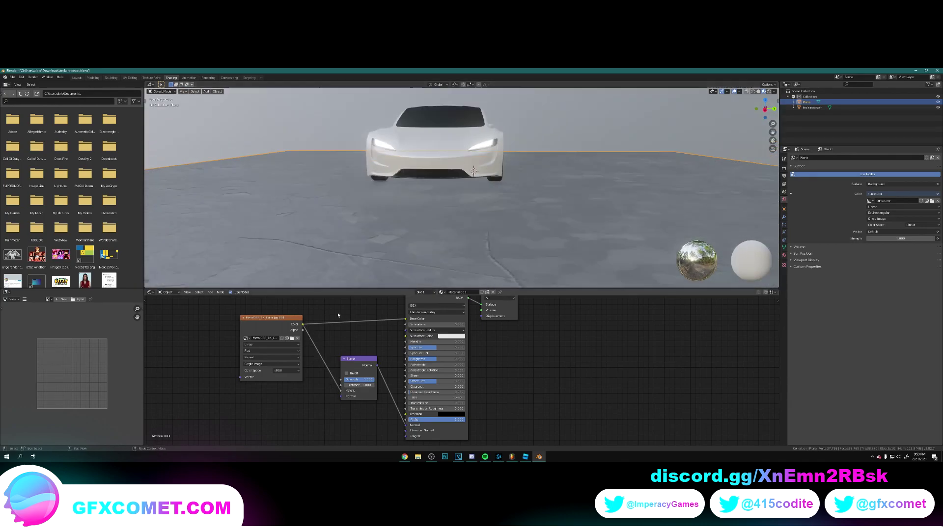
key(ctrl+t)
middle_drag(338, 315, 497, 326)
scroll(366, 394, up, 1)
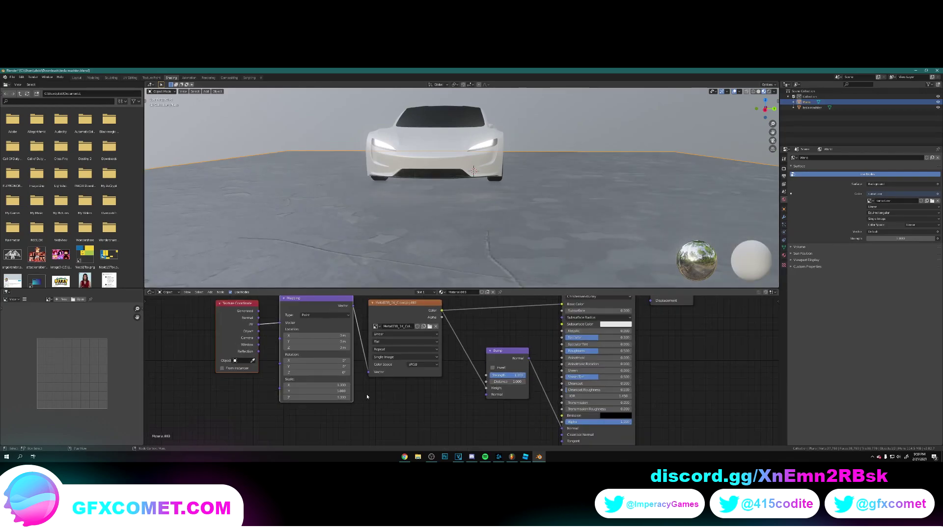
mouse_move(323, 385)
mouse_down()
mouse_move(303, 386)
mouse_move(339, 391)
mouse_up()
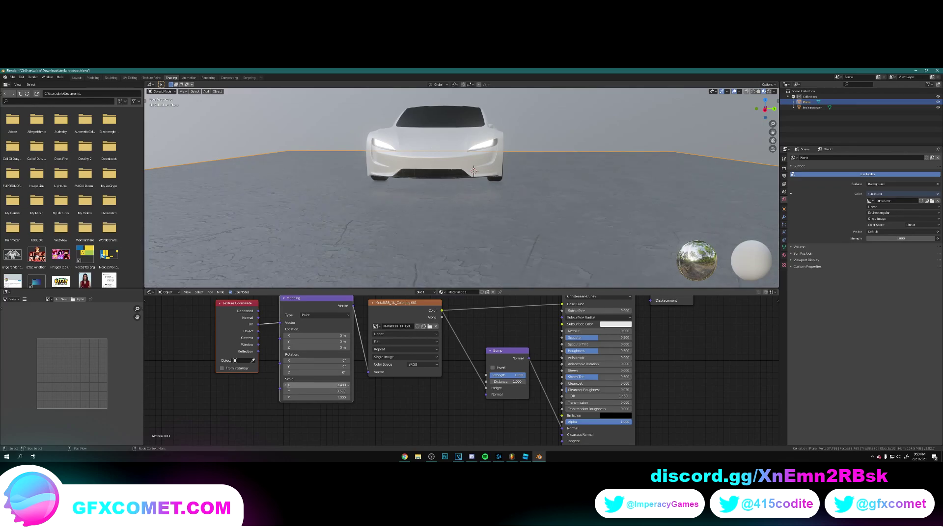
drag(319, 391, 339, 391)
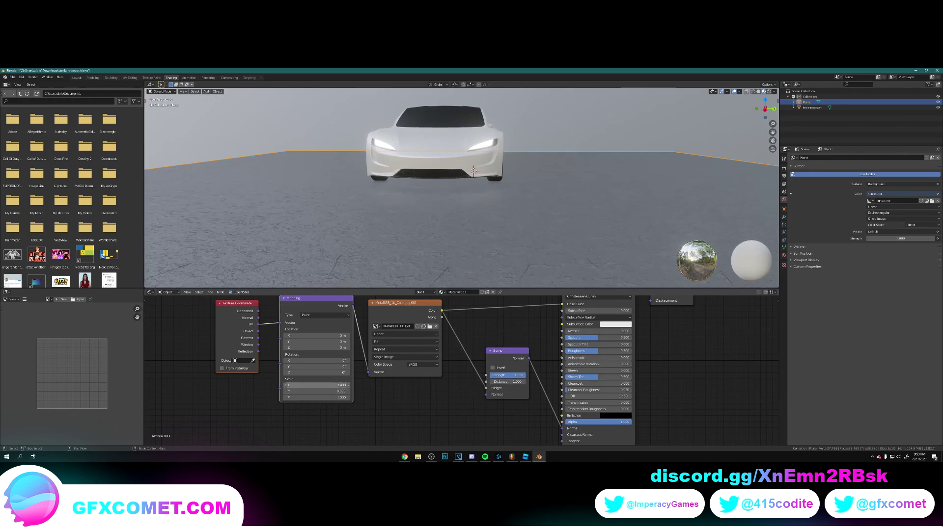
Step: Reduce the Bump node's strength and raise the ground material's metallic and roughness values
middle_drag(496, 219, 486, 202)
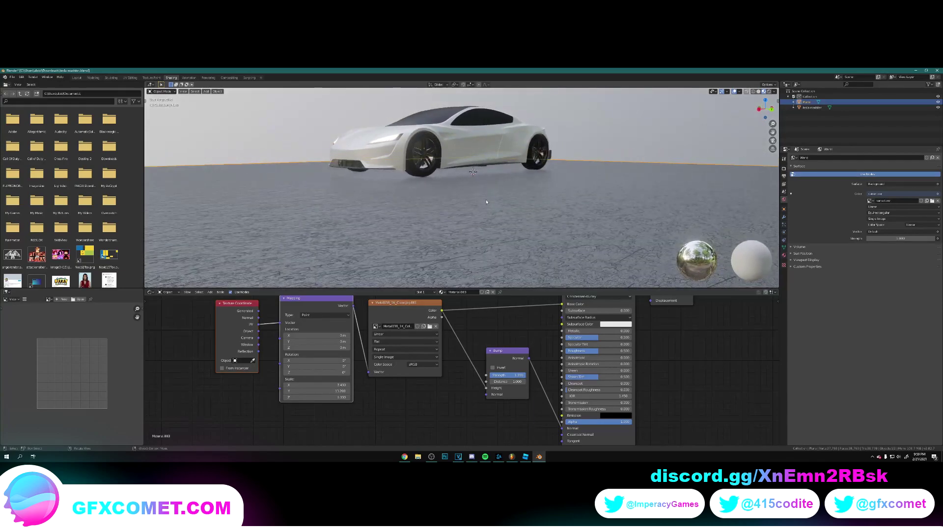
scroll(485, 191, up, 3)
shift+middle_drag(484, 161, 496, 206)
middle_drag(496, 207, 516, 192)
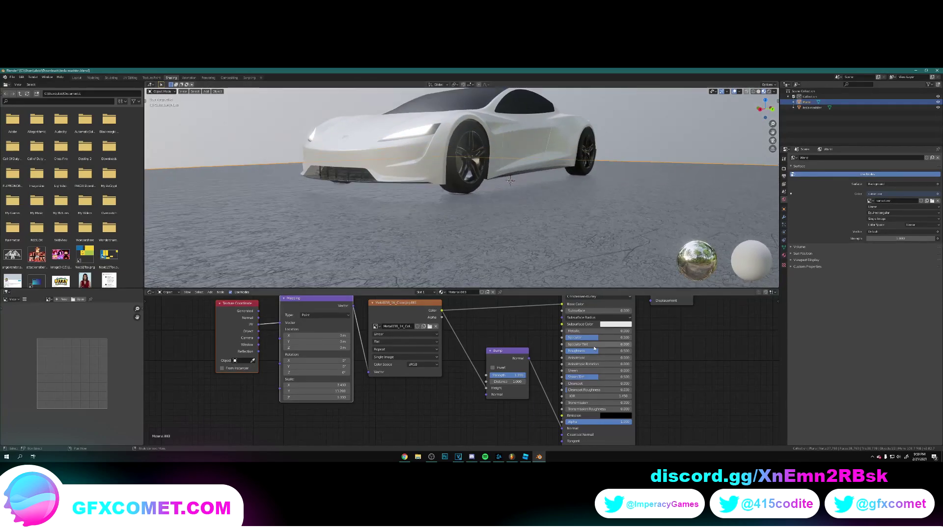
mouse_move(515, 376)
mouse_down()
mouse_move(480, 376)
mouse_move(496, 375)
mouse_up()
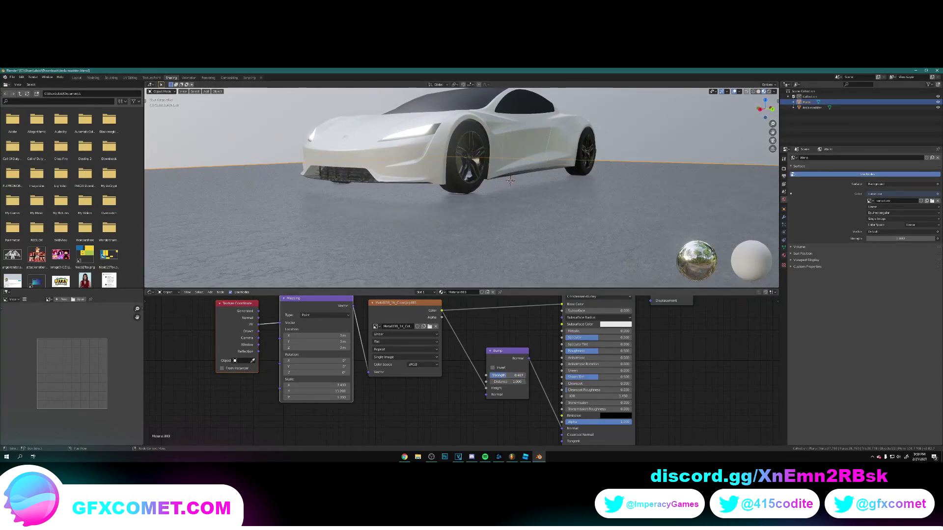
mouse_move(598, 340)
mouse_down()
mouse_move(628, 340)
mouse_move(599, 332)
mouse_move(644, 332)
mouse_move(575, 351)
mouse_move(616, 351)
mouse_move(595, 351)
mouse_up()
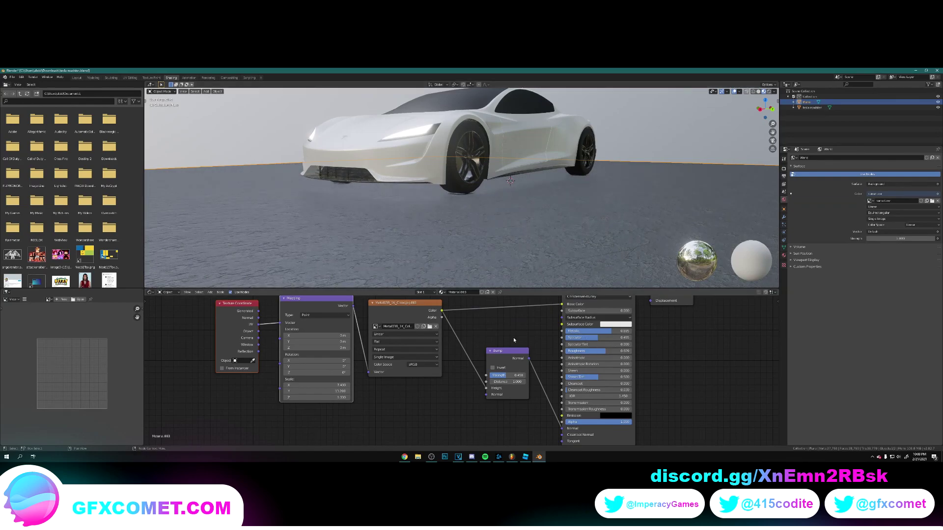
mouse_move(505, 375)
mouse_down()
mouse_move(524, 375)
mouse_move(513, 375)
mouse_up()
Step: Fine-tune the Mapping node's scale values with the ground beneath the car in close view
scroll(482, 237, down, 3)
middle_drag(481, 216, 442, 239)
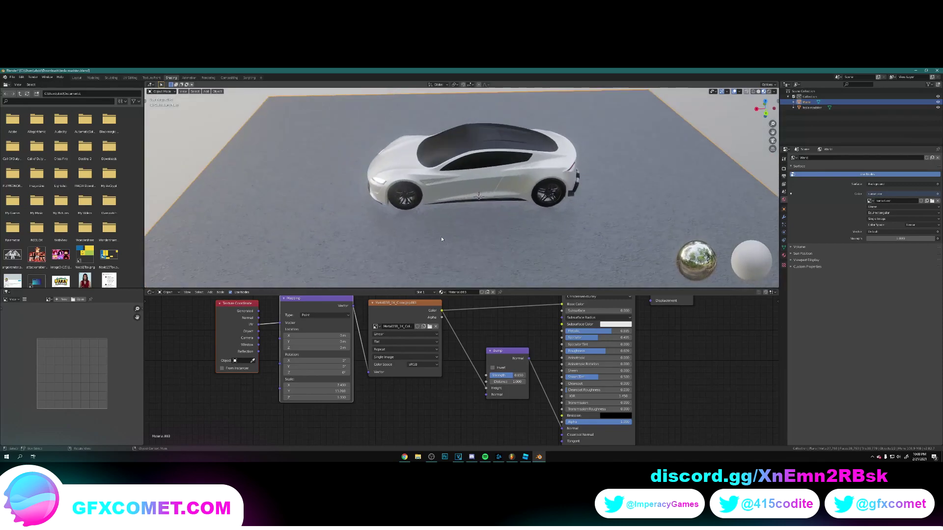
scroll(442, 239, up, 8)
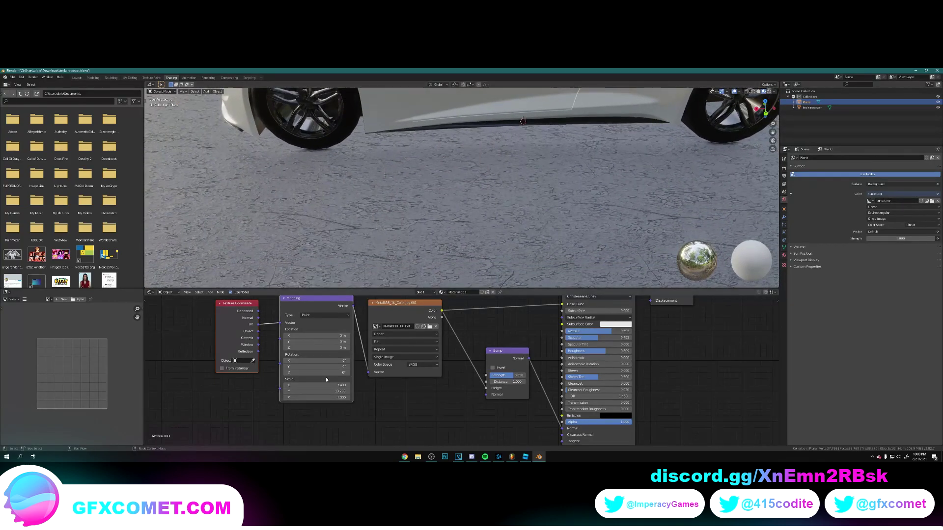
mouse_move(326, 392)
mouse_down()
mouse_move(339, 386)
mouse_move(320, 398)
mouse_up()
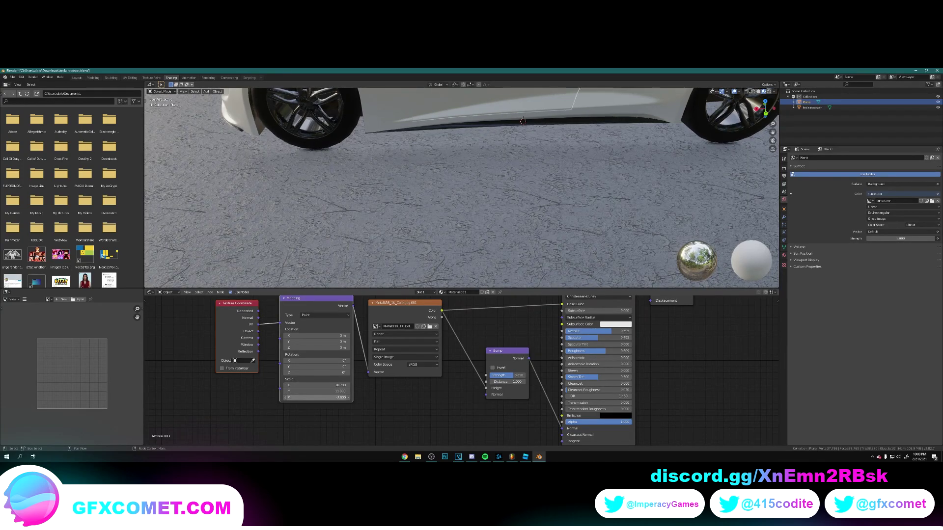
Step: In the Layout workspace, set the ground material's metallic to about 0.45, specular to about 0.57 and roughness to about 0.21
click(77, 78)
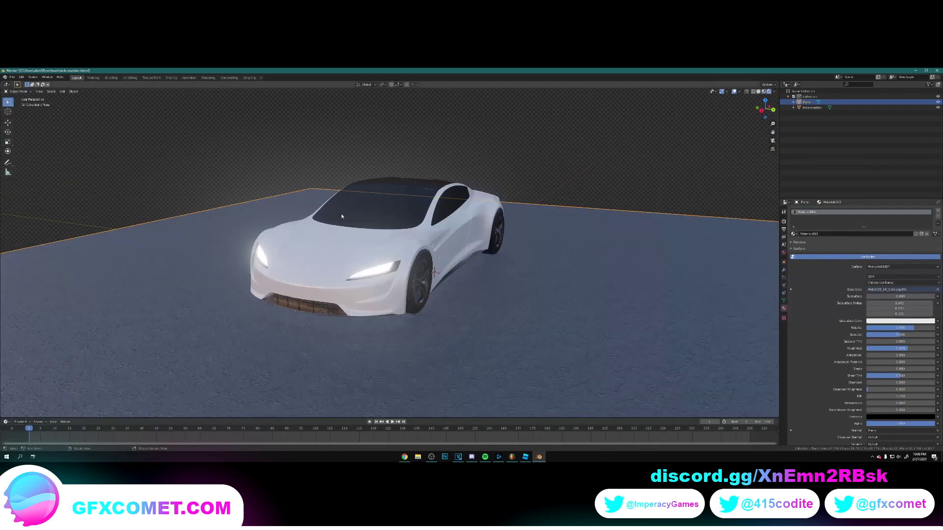
scroll(406, 239, up, 3)
scroll(406, 240, down, 3)
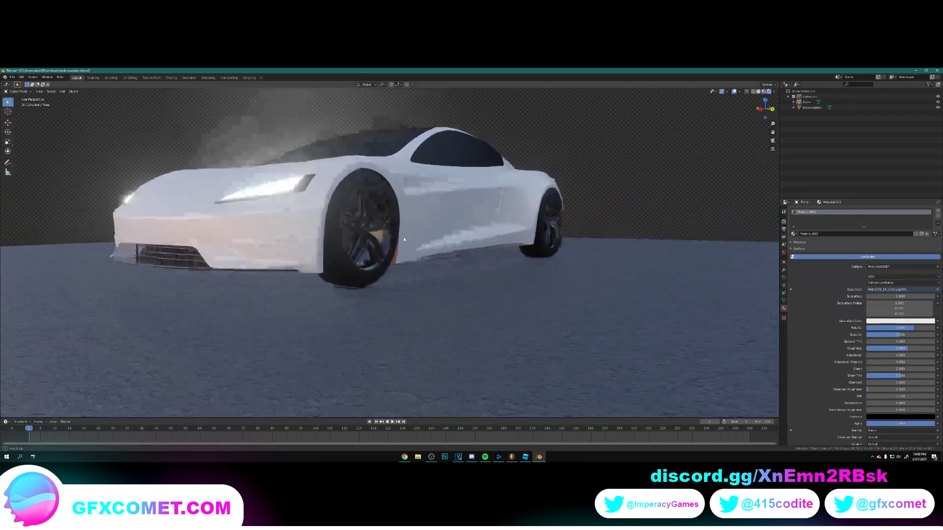
click(423, 275)
middle_drag(428, 273, 461, 249)
drag(916, 332, 900, 332)
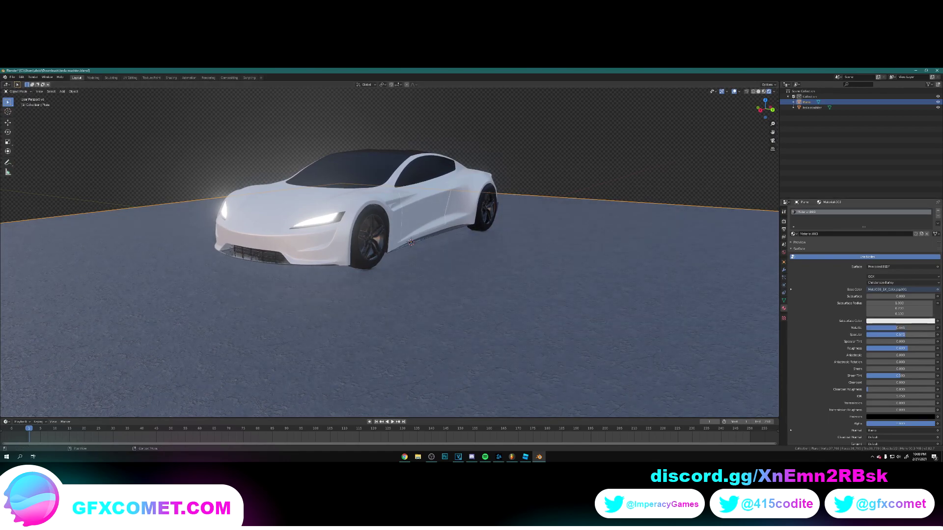
drag(908, 349, 881, 348)
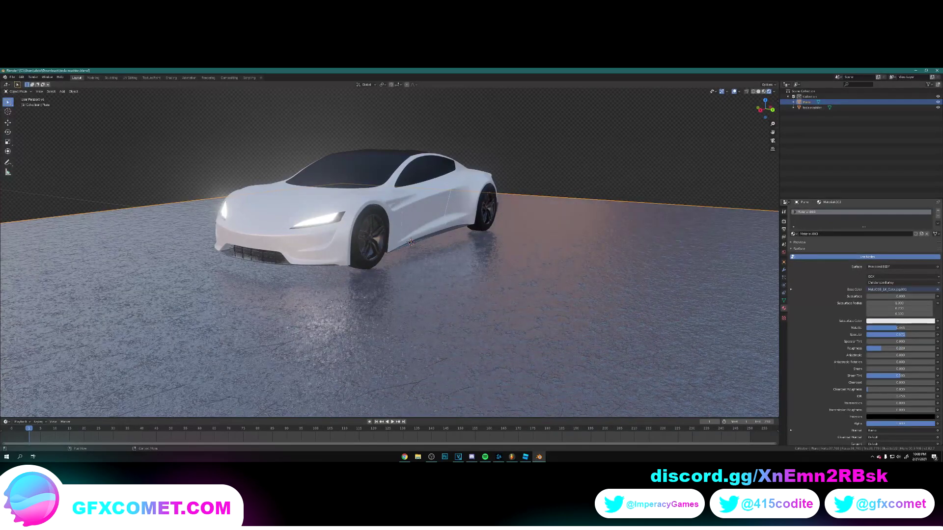
Step: Lower the ground's bump strength further in the Shading workspace for a smoother reflection, and return to Layout with nothing selected
middle_drag(459, 291, 459, 281)
click(546, 177)
mouse_move(461, 230)
middle_down()
mouse_move(457, 217)
mouse_move(472, 233)
middle_up()
scroll(473, 235, up, 2)
click(550, 285)
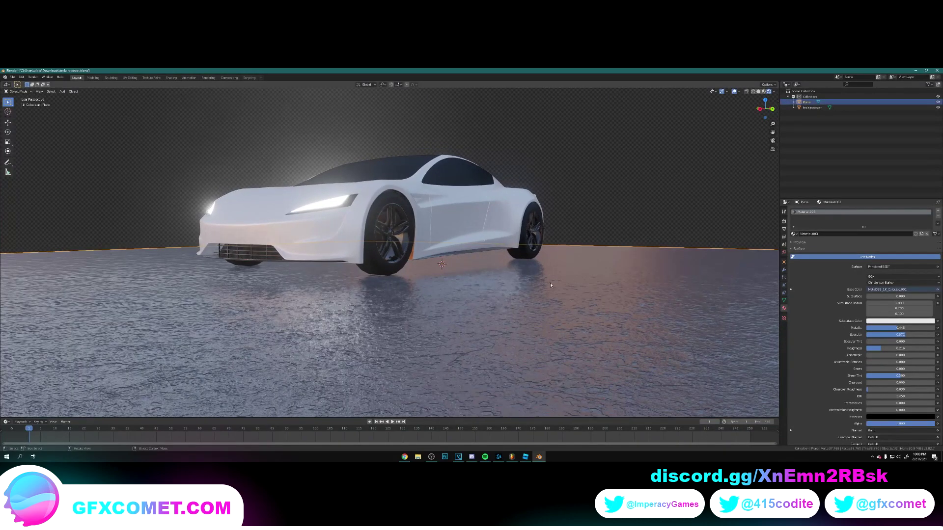
click(170, 78)
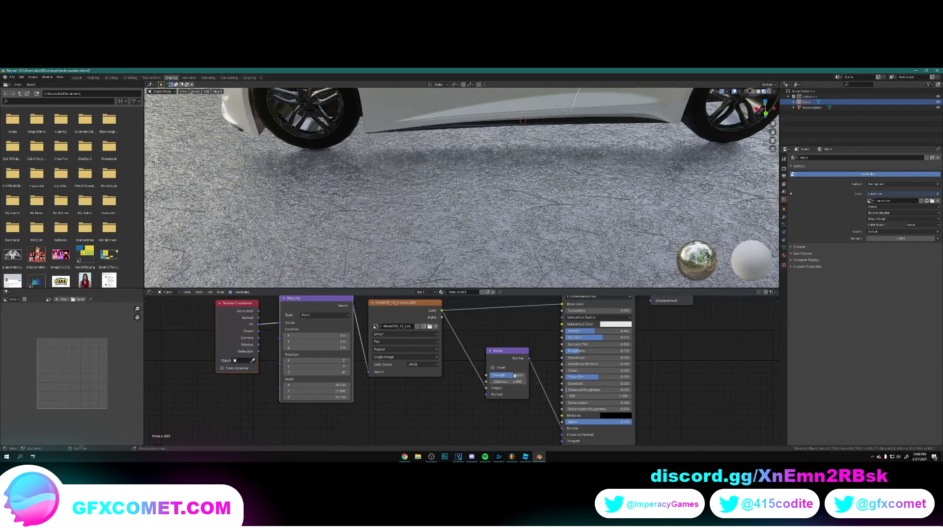
mouse_move(514, 376)
mouse_down()
mouse_move(491, 376)
mouse_move(504, 376)
mouse_up()
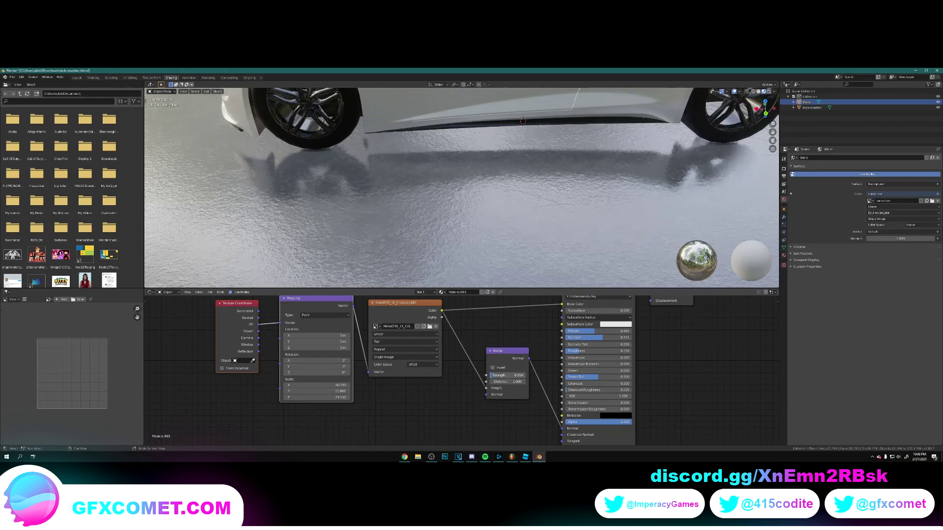
click(79, 78)
scroll(465, 304, up, 1)
click(478, 142)
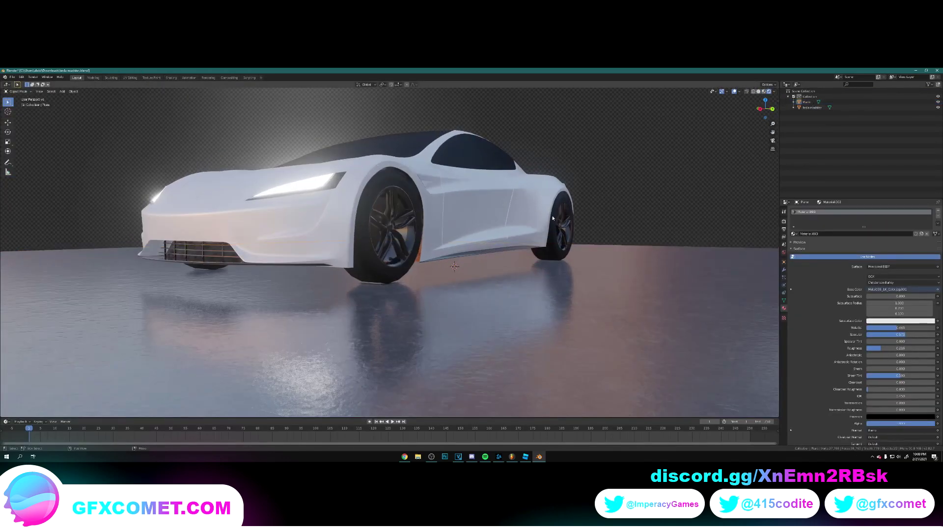
shift+middle_drag(452, 216, 481, 242)
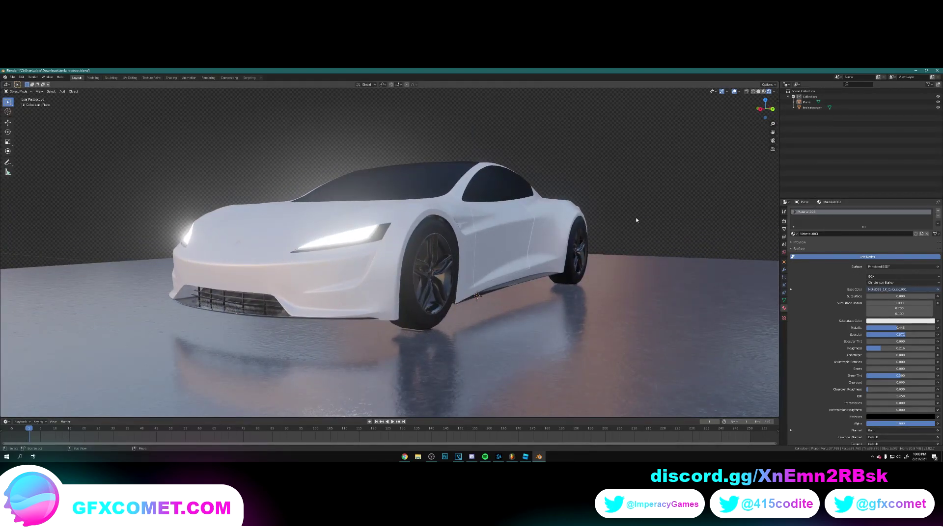
Step: Add a Sun light to the scene and raise it along Z above the car
key(shift+a)
mouse_move(638, 279)
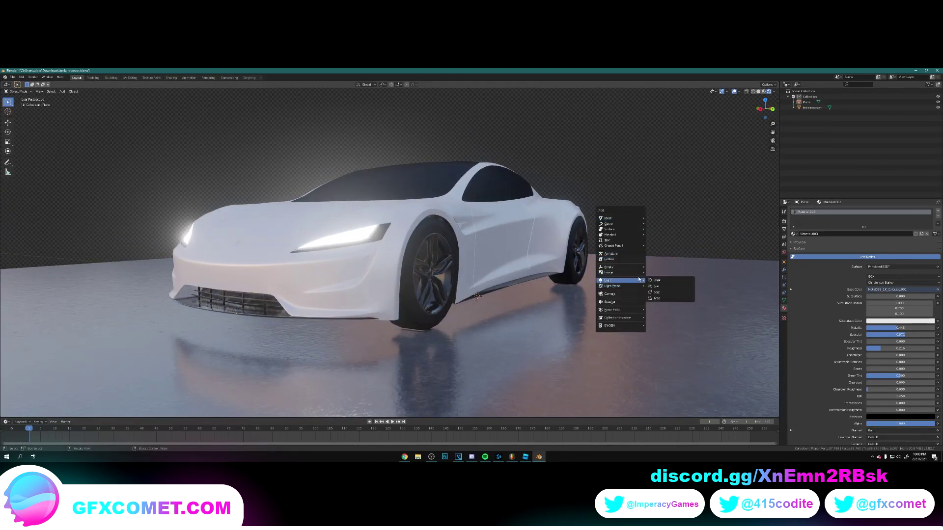
click(667, 288)
scroll(432, 246, down, 5)
scroll(432, 246, up, 3)
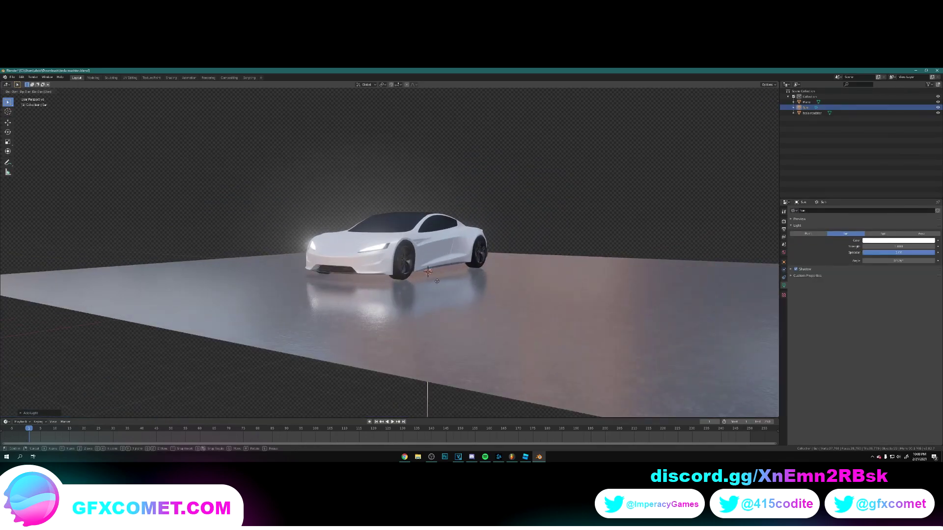
key(g)
key(z)
click(449, 153)
Step: Move the sun along Y to the side of the car and aim its beam toward the car
middle_drag(448, 153, 441, 251)
key(g)
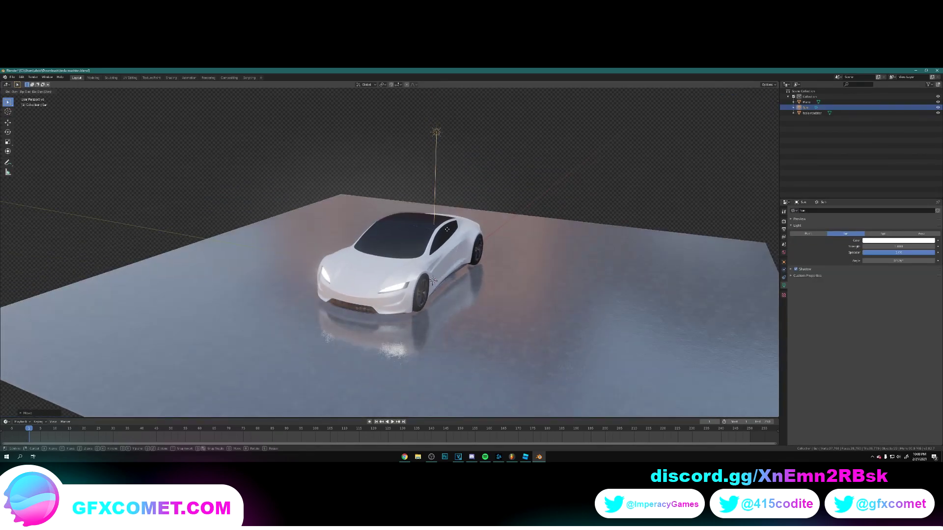
key(y)
click(556, 191)
drag(557, 167, 390, 231)
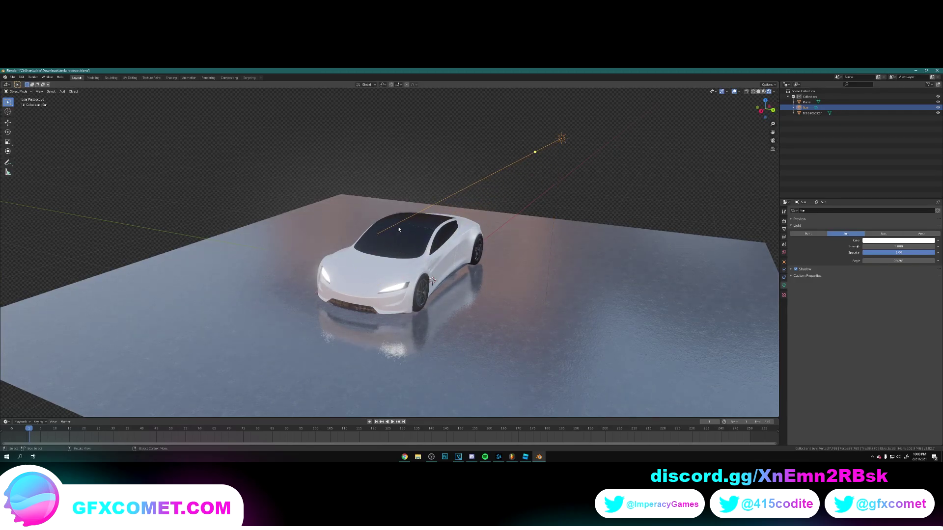
Step: Shift the sun along X toward the front of the car and re-aim its beam at the car
key(g)
key(x)
click(417, 240)
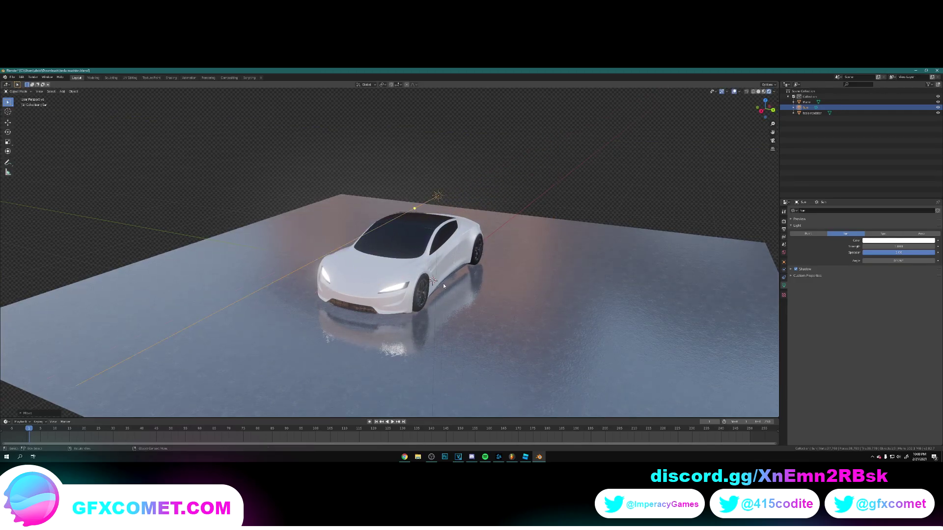
middle_drag(414, 235, 425, 254)
drag(502, 366, 394, 274)
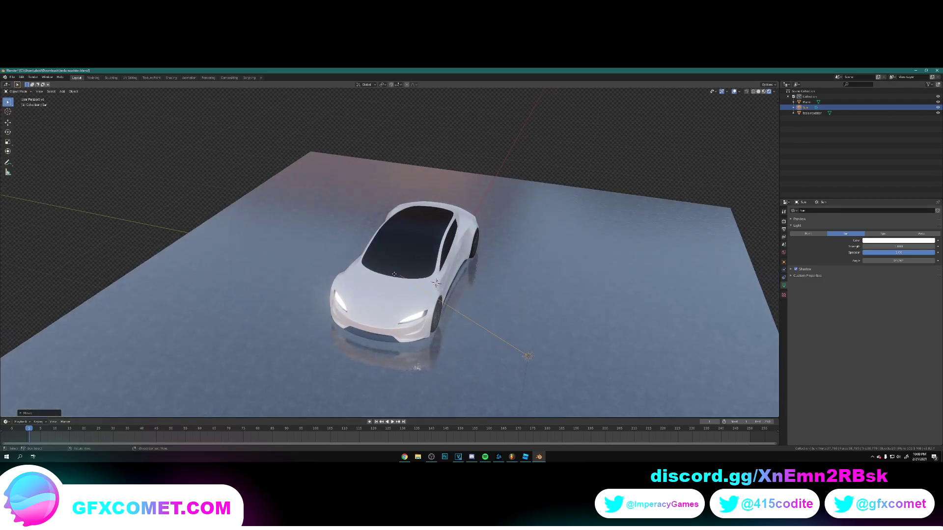
Step: Set the sun light's strength to 15 and check the lighting from a wider angle
middle_drag(458, 281, 450, 270)
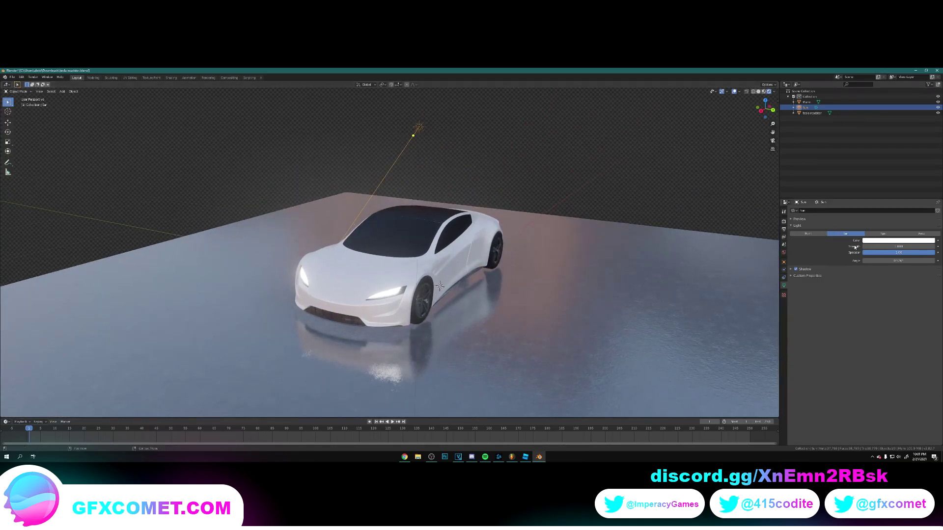
drag(879, 248, 924, 248)
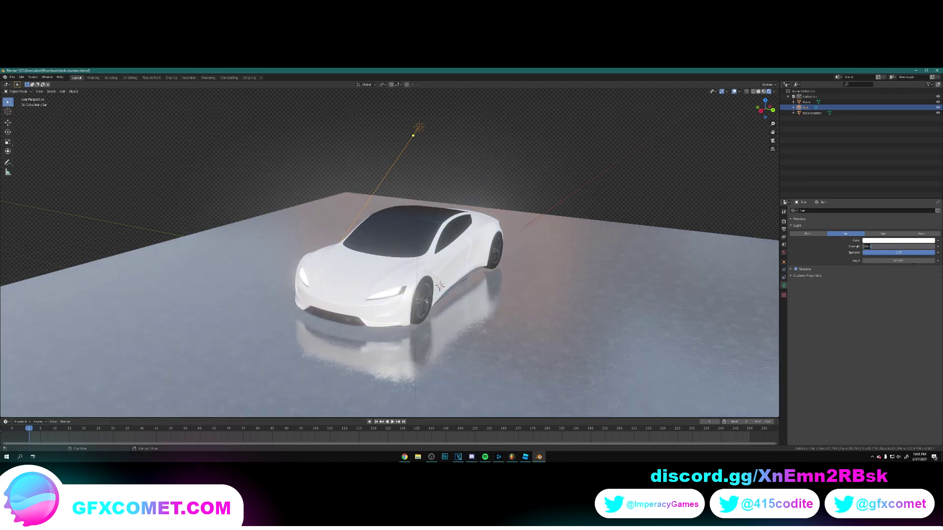
text(15)
key(Return)
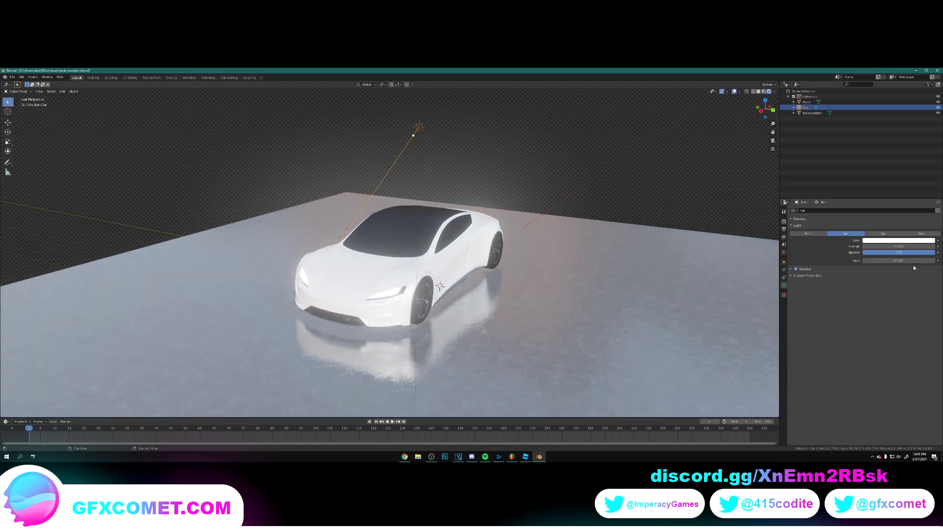
middle_drag(471, 280, 376, 284)
scroll(376, 284, down, 4)
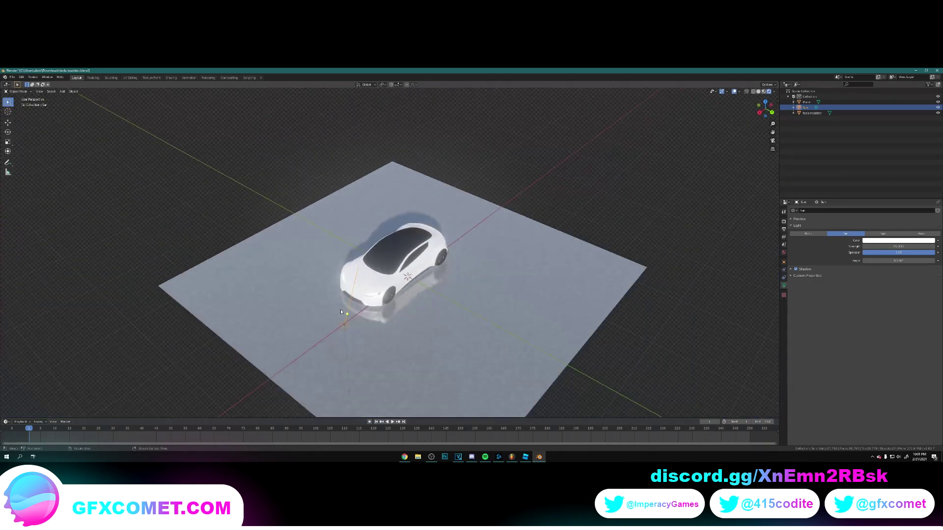
Step: Rotate the sun light so its beam points diagonally across the front of the car
drag(232, 279, 376, 315)
key(r)
click(166, 102)
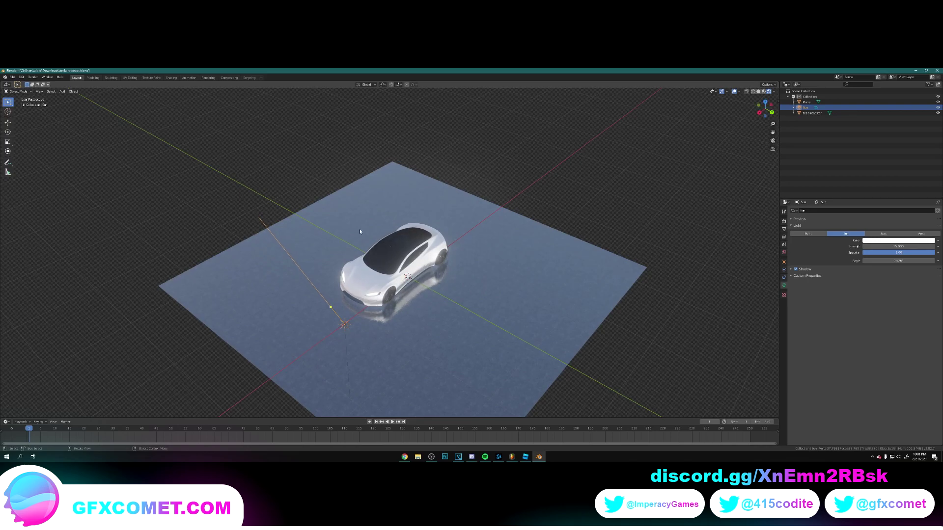
Step: Lower the sun light's strength and adjust its angle, judging the highlights on the car's front and the ground reflections up close
scroll(361, 232, up, 6)
middle_drag(419, 322, 423, 300)
scroll(427, 301, up, 2)
scroll(424, 300, down, 1)
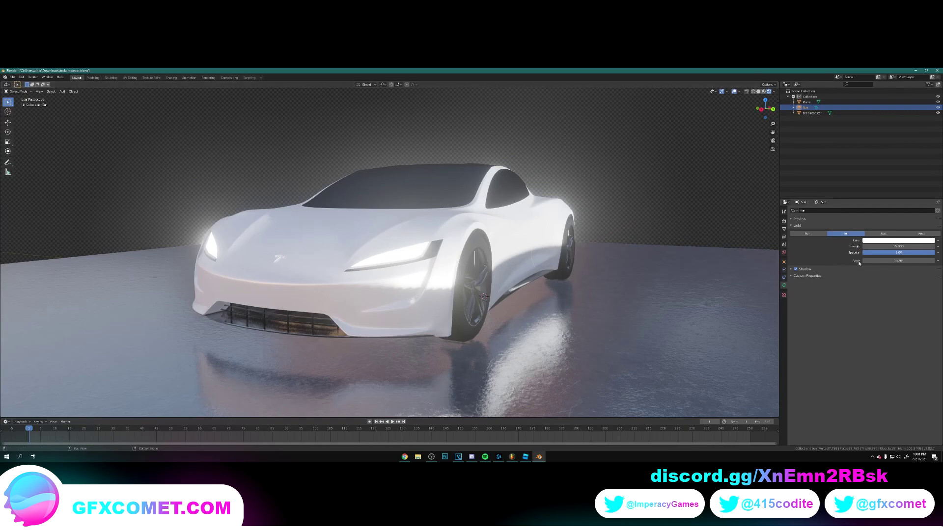
drag(886, 254, 847, 247)
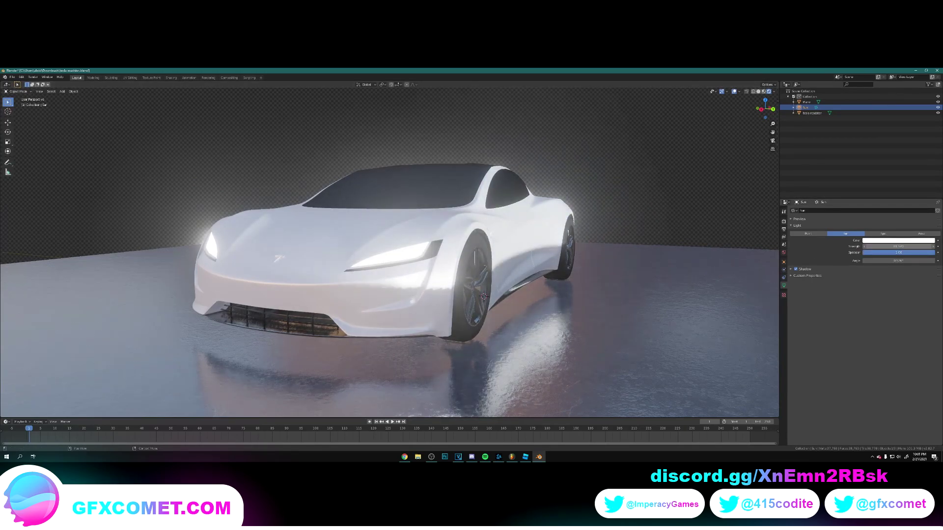
mouse_move(898, 246)
mouse_down()
mouse_move(871, 247)
mouse_move(922, 260)
mouse_up()
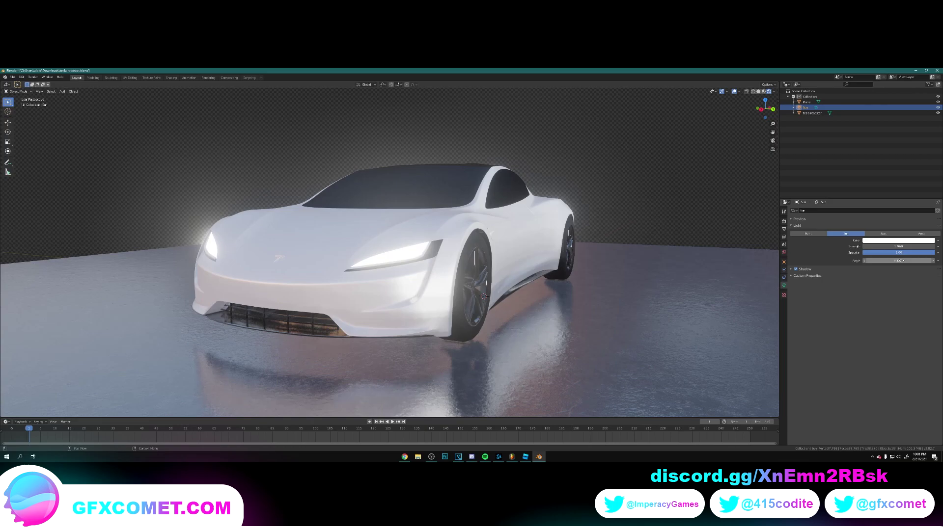
scroll(538, 260, down, 3)
scroll(521, 260, up, 3)
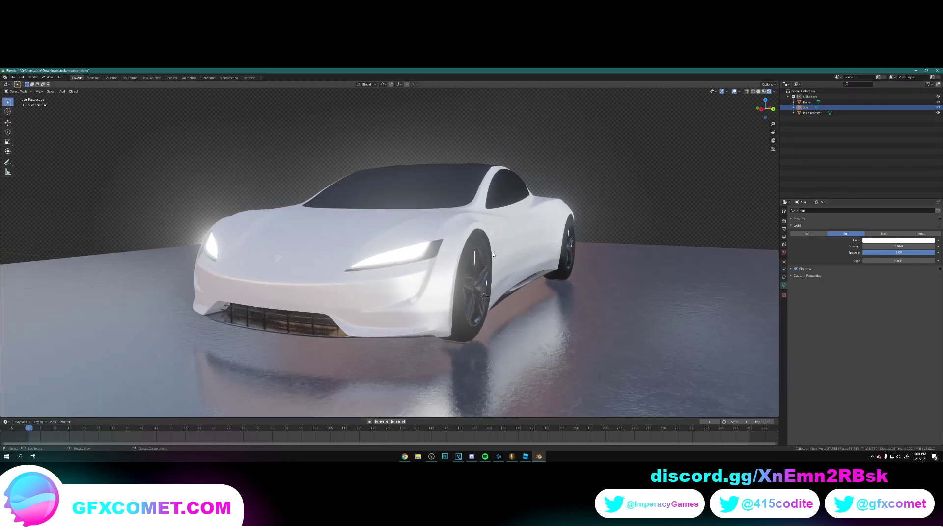
mouse_move(480, 259)
middle_down()
mouse_move(478, 251)
mouse_move(476, 263)
middle_up()
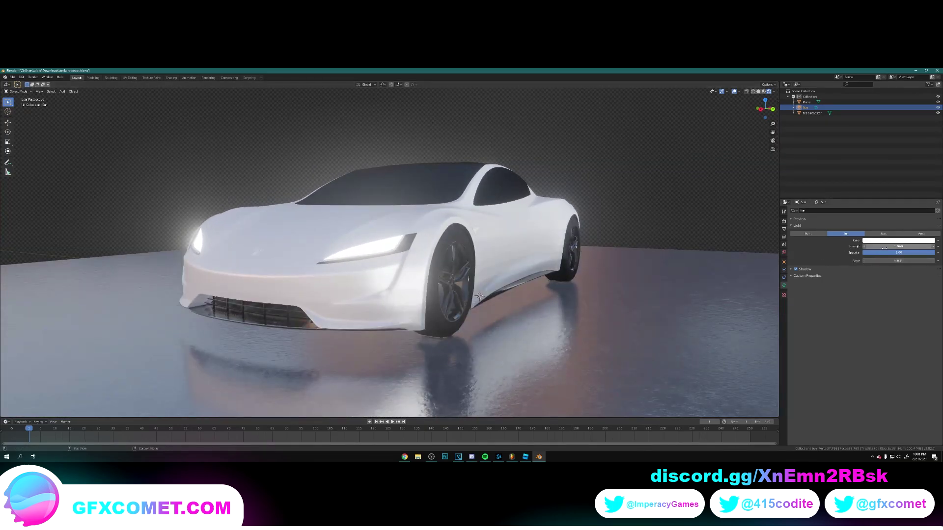
mouse_move(881, 247)
mouse_down()
mouse_move(859, 247)
mouse_move(883, 247)
mouse_up()
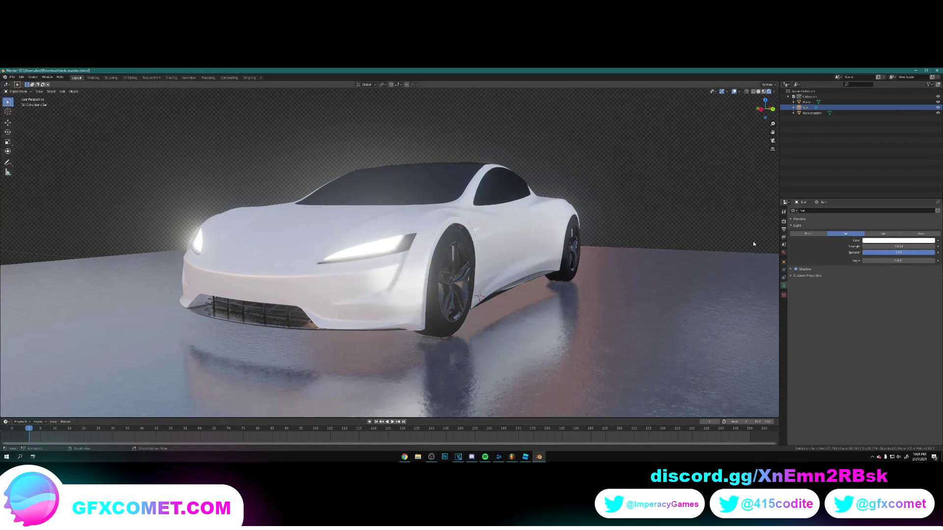
Step: Deselect the sun and examine the lighting and reflections on the car from low front three-quarter angles
scroll(477, 265, down, 5)
scroll(476, 265, up, 8)
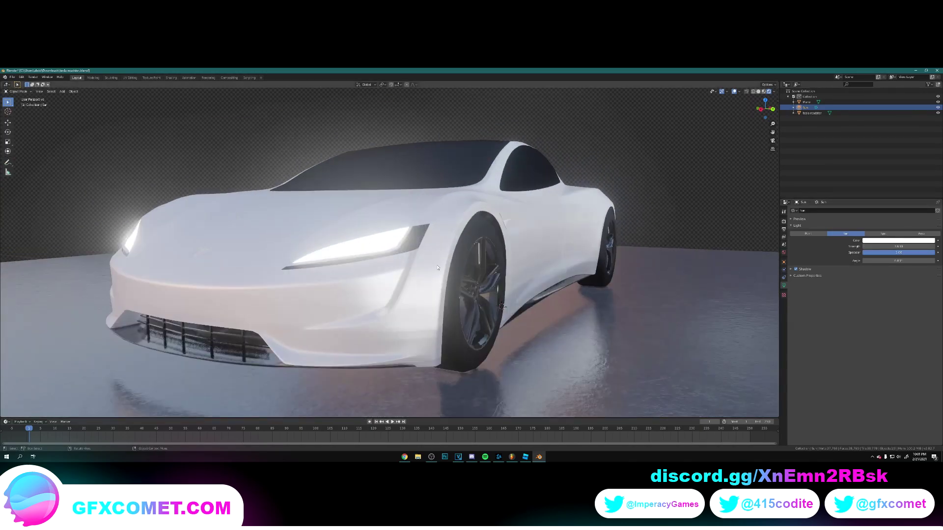
middle_drag(463, 250, 484, 244)
scroll(483, 245, down, 4)
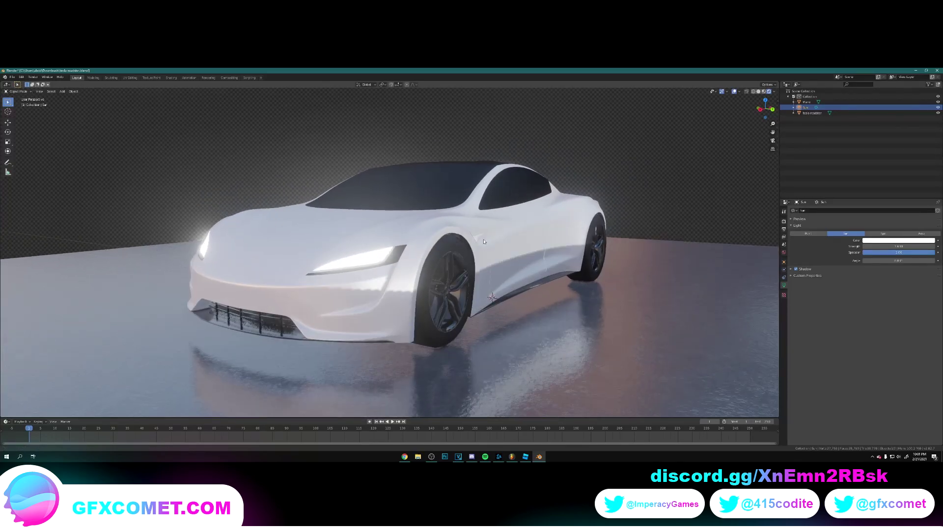
key(alt+a)
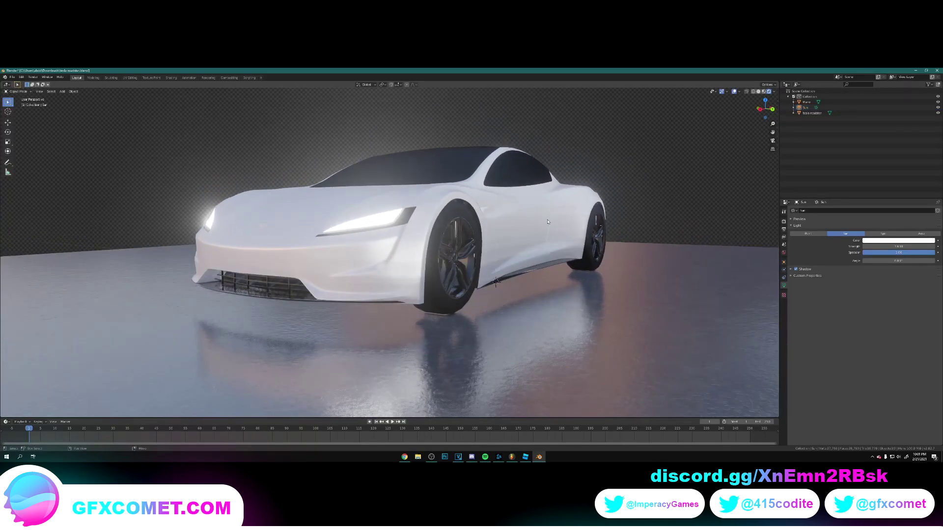
scroll(548, 225, up, 3)
scroll(551, 224, up, 1)
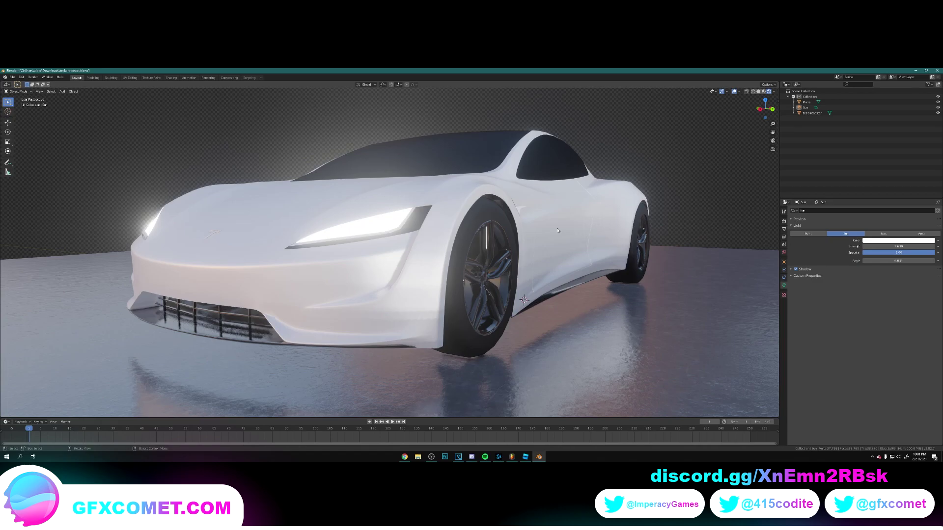
Step: Add a camera to the scene, look through it and fit the camera frame to the viewport
key(shift+a)
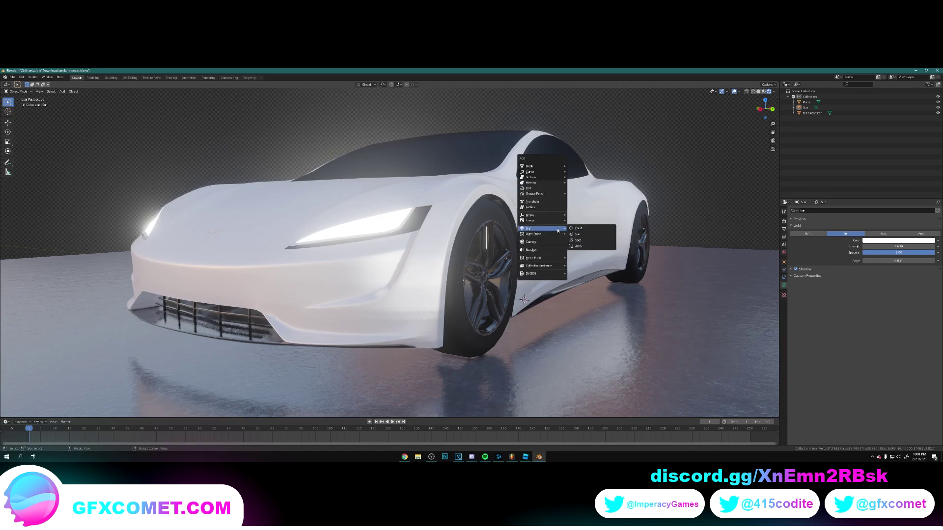
click(549, 246)
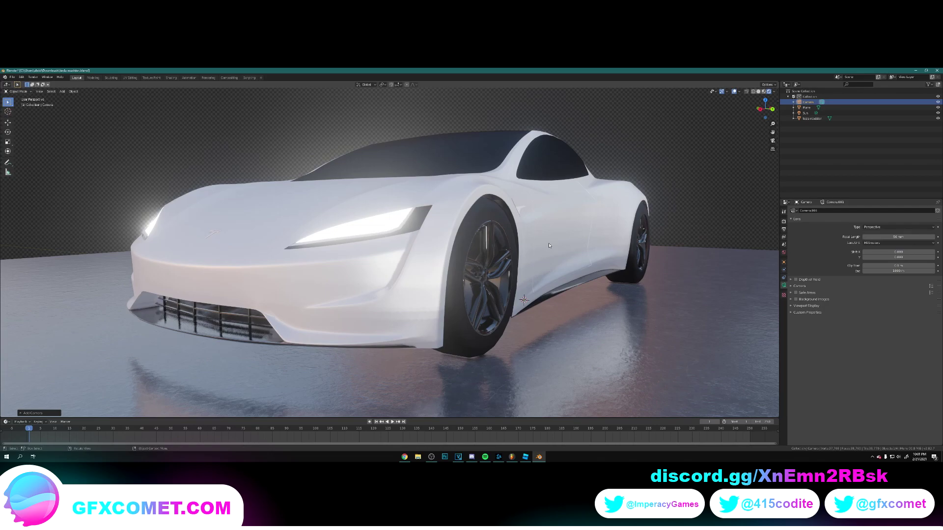
key(KP_0)
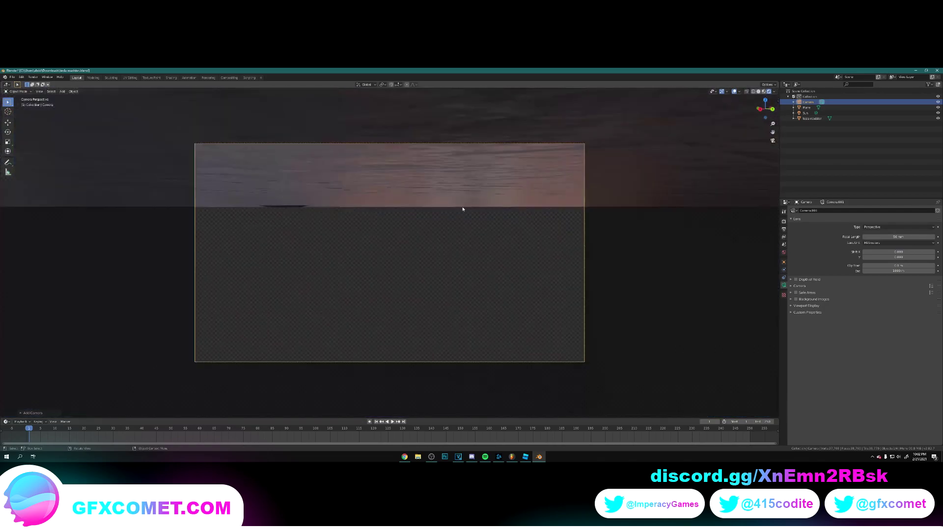
key(Home)
Step: Fly the camera with walk navigation until the whole car is framed from a low front three-quarter angle
key(shift+grave)
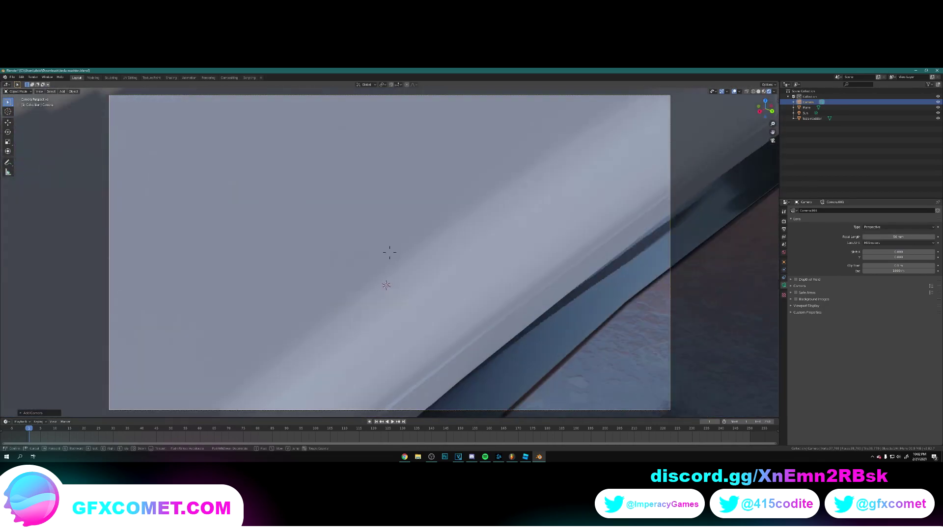
key(s)
key(a)
key(w)
key(s)
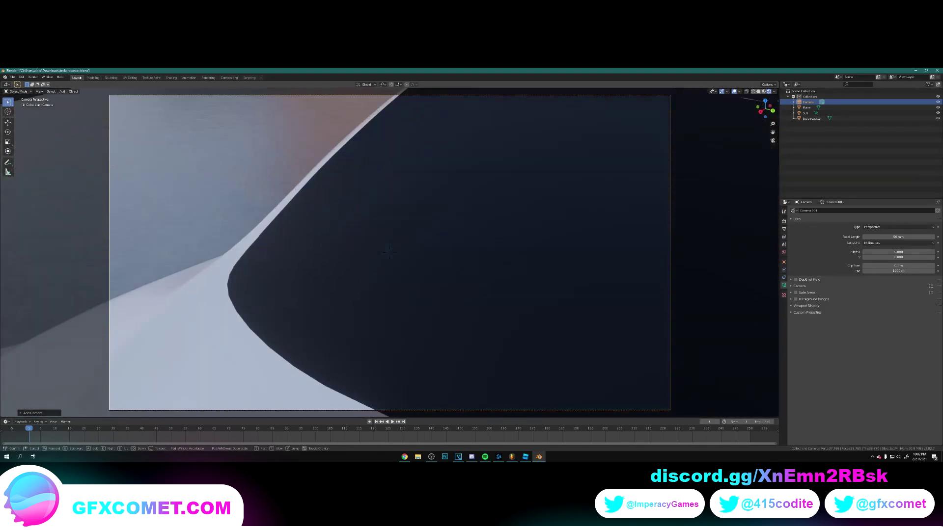
key(s)
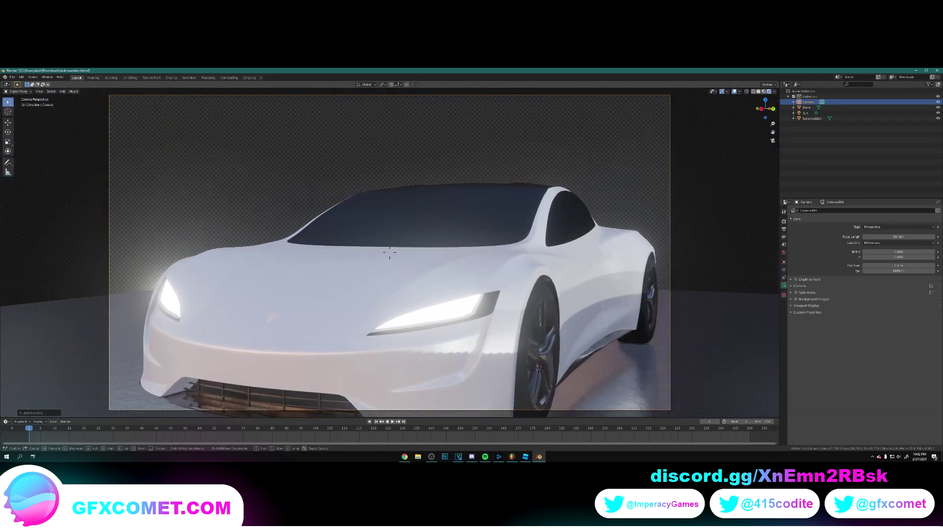
key(s)
key(w)
key(s)
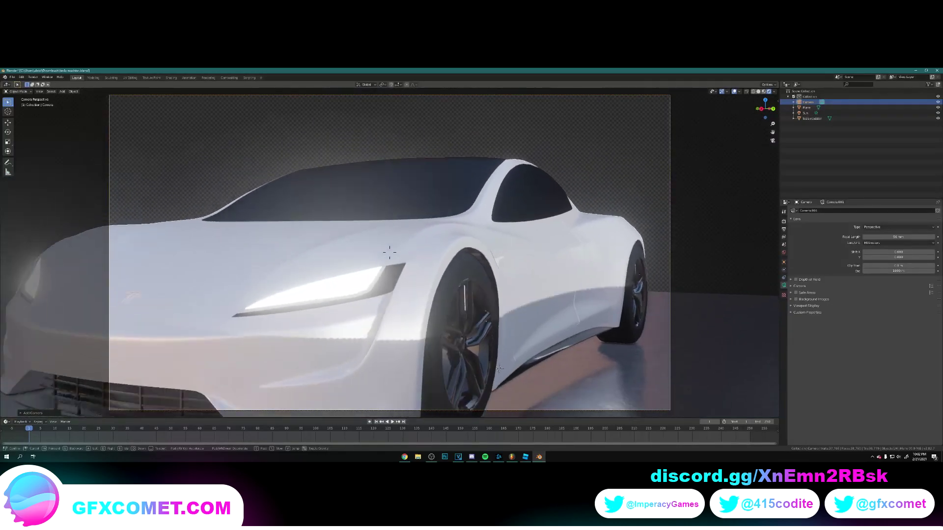
key(s)
key(w)
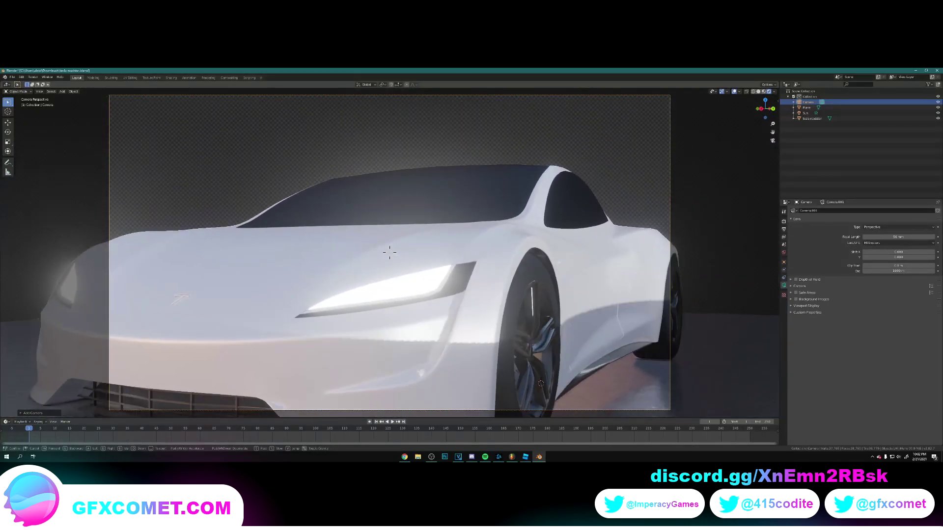
key(s)
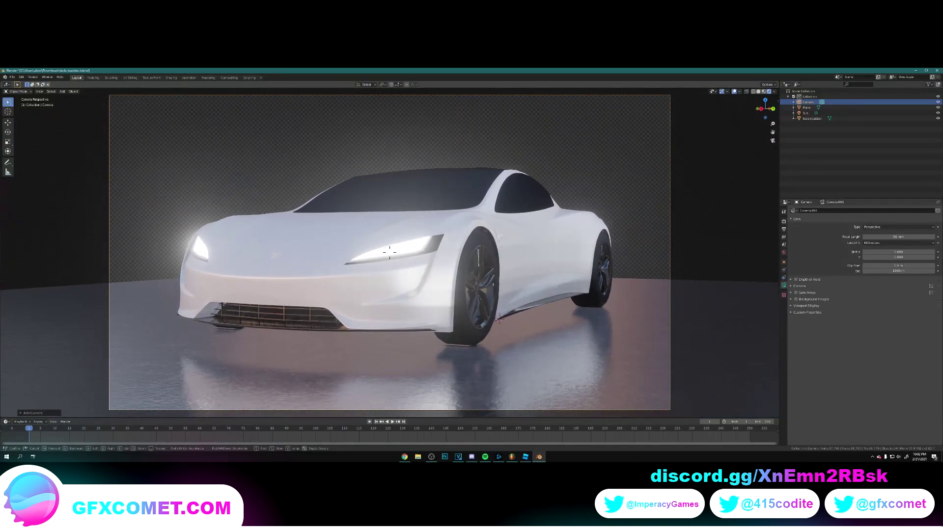
click(390, 253)
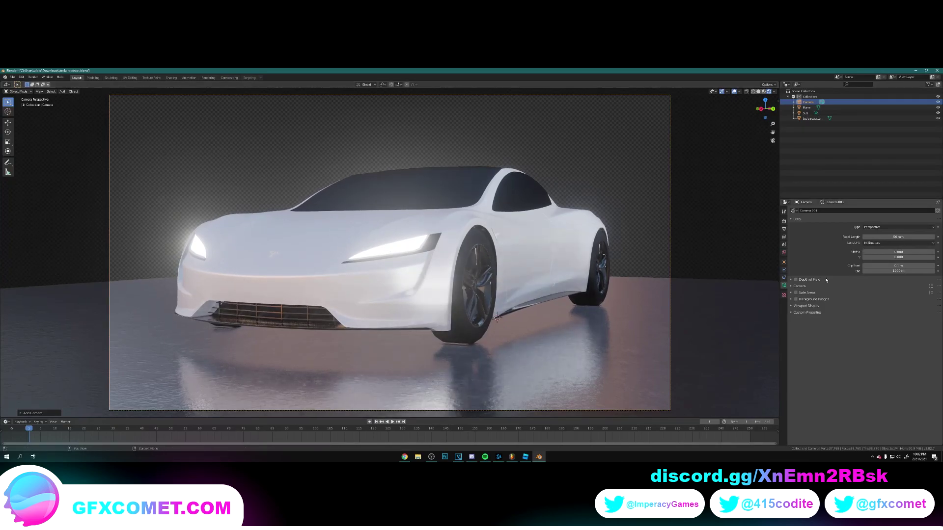
Step: Enable depth of field on the camera with the car as focus object, and lower the f-stop to strengthen the blur
click(796, 280)
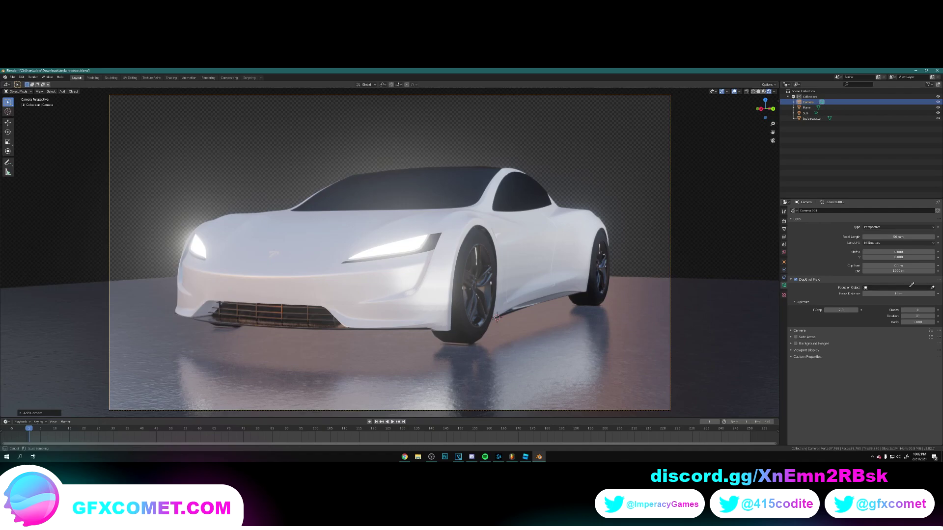
click(398, 261)
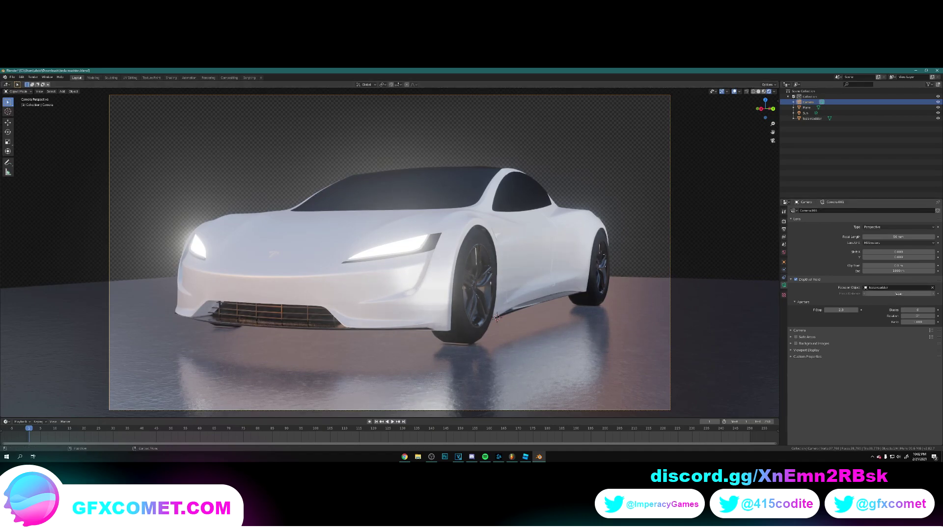
drag(840, 309, 833, 310)
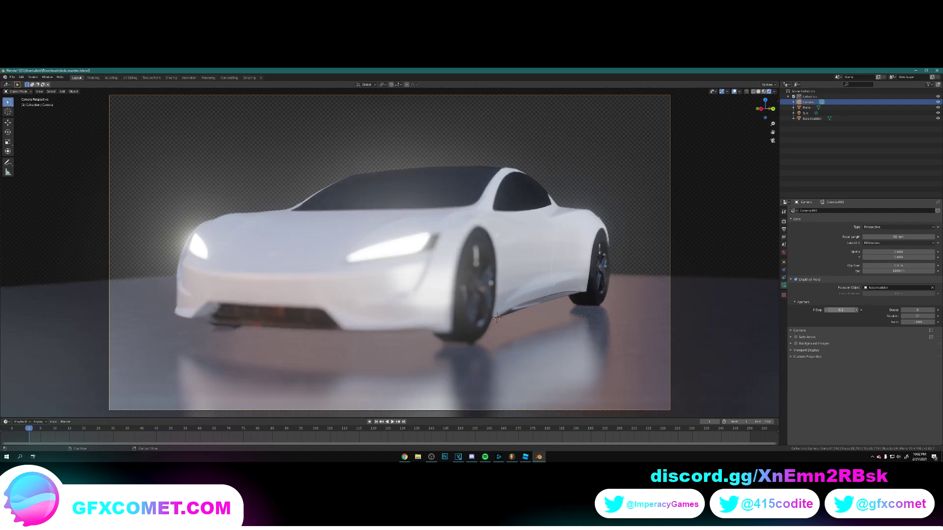
Step: Replace the focus object with a manual focus distance on the car's front, and raise the f-stop to soften the blur
click(932, 290)
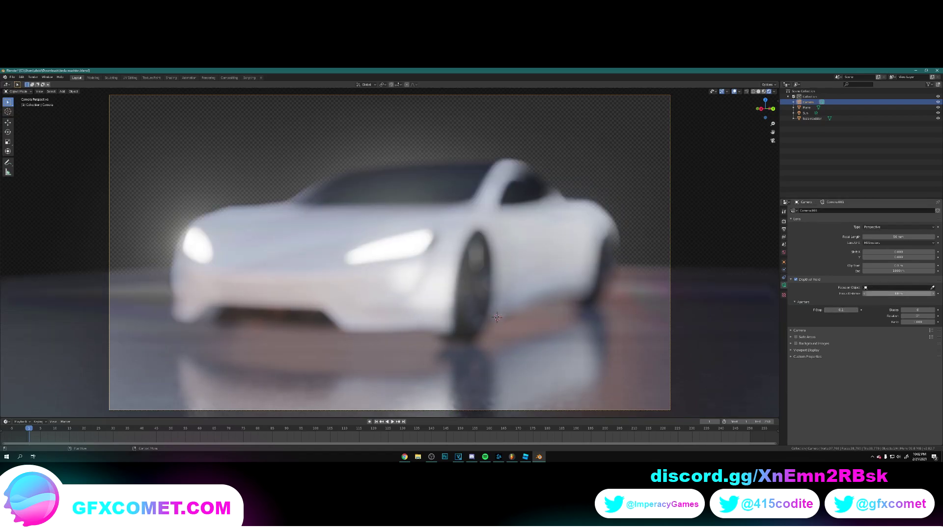
drag(898, 294, 911, 294)
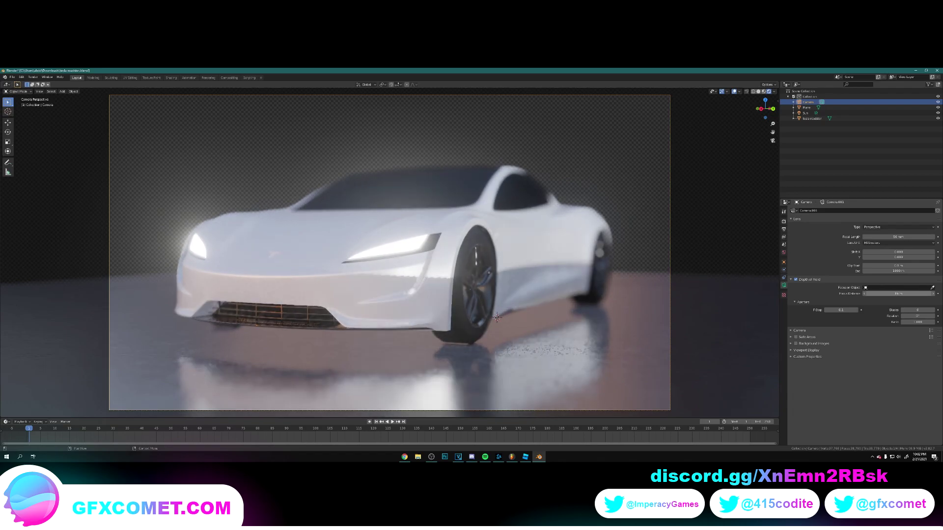
click(933, 293)
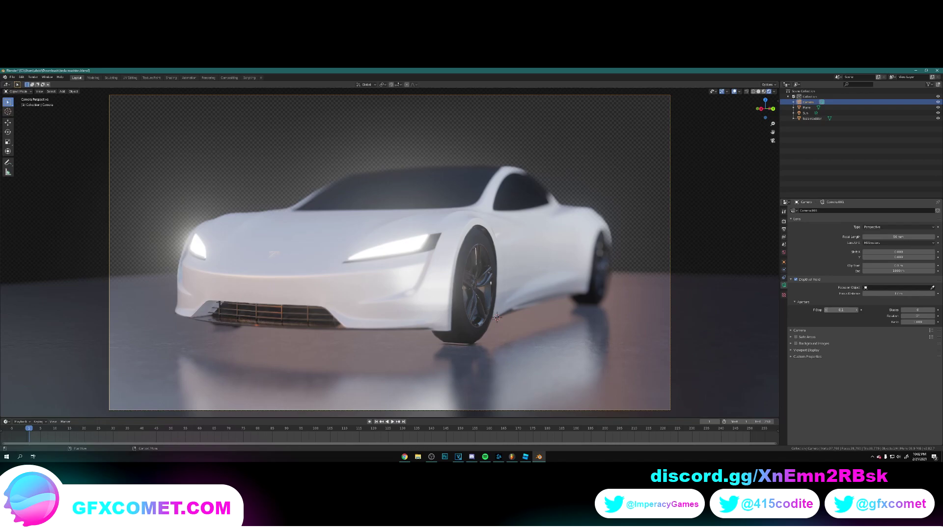
drag(841, 311, 845, 311)
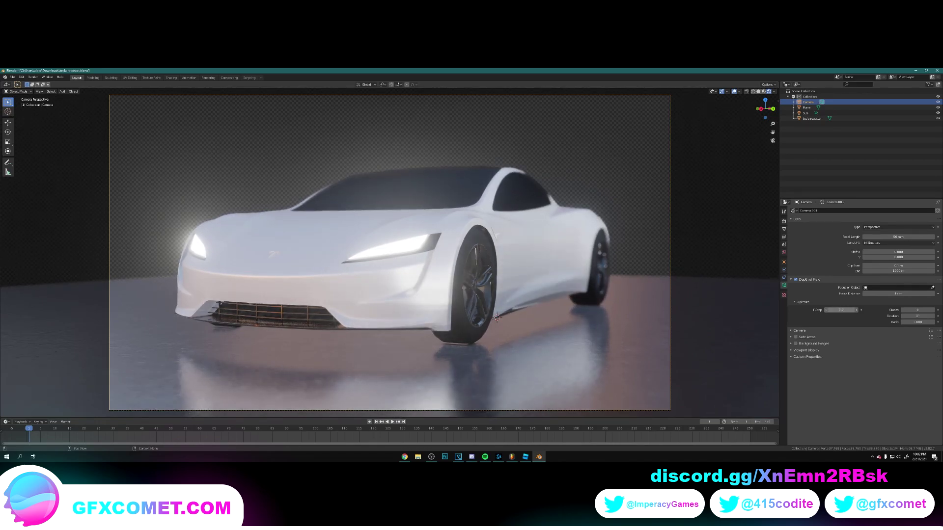
click(856, 310)
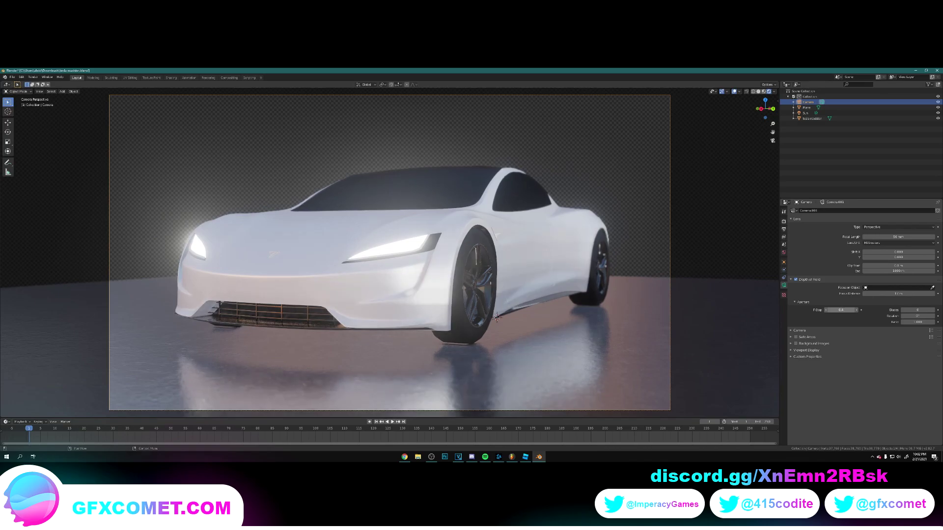